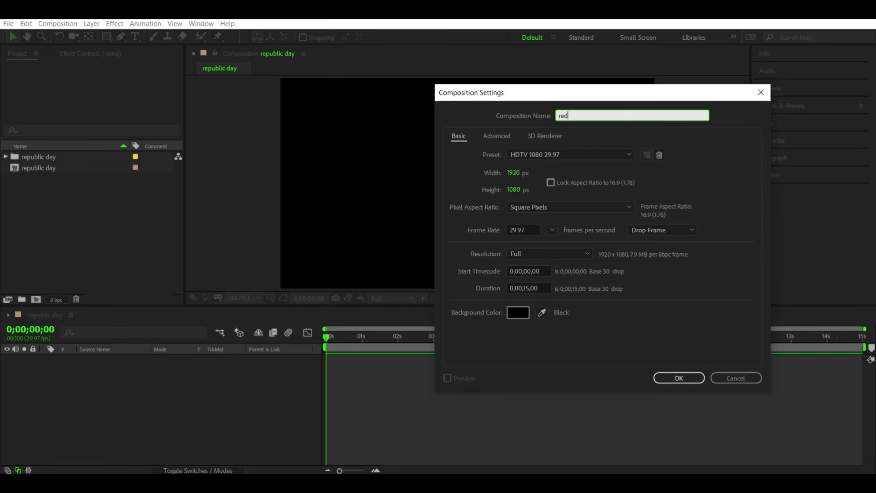
# Create the composition redfort and add red fort 1.png from the republic day folder to it
pyautogui.press('Return')
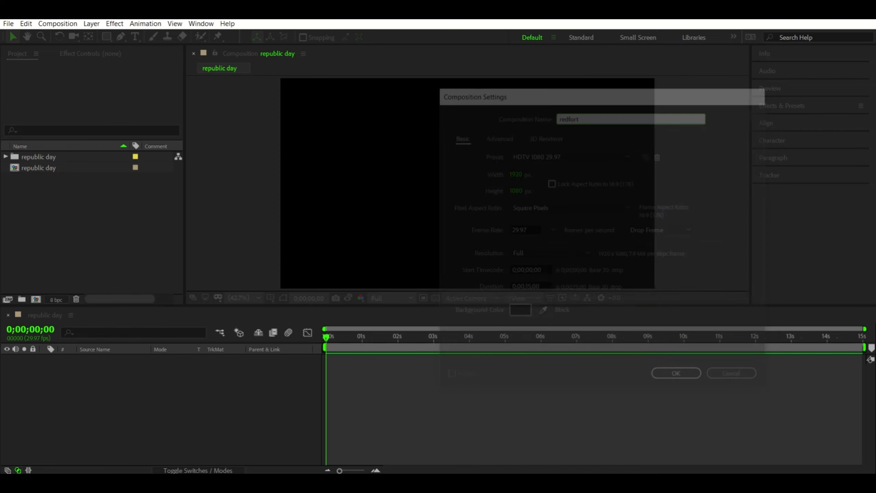
pyautogui.click(6, 168)
pyautogui.click(41, 168)
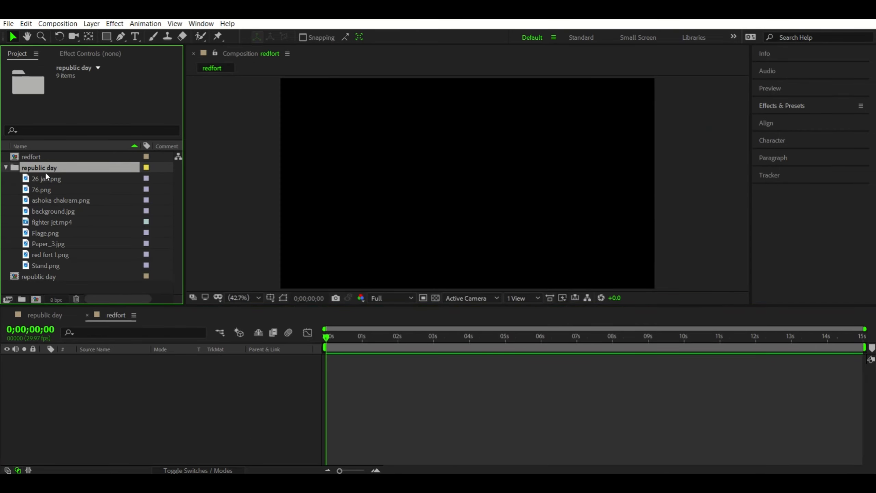
pyautogui.click(52, 254)
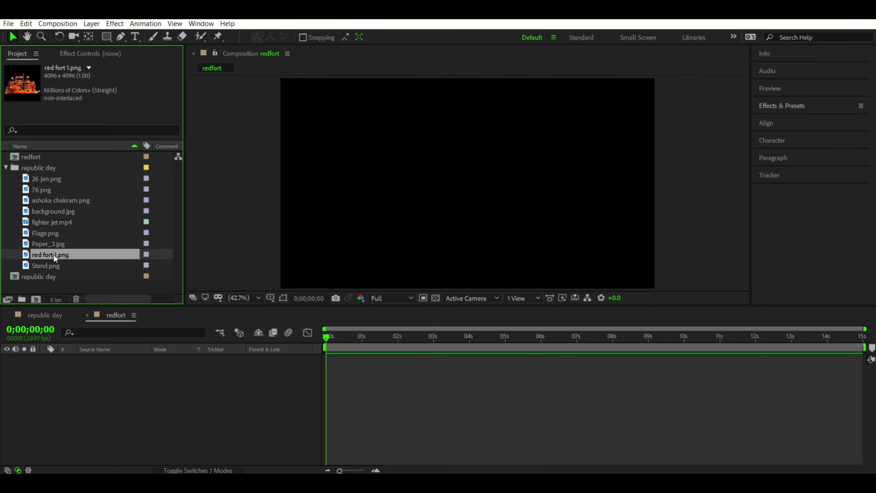
pyautogui.moveTo(53, 254); pyautogui.dragTo(59, 373)
# Scale the red fort layer to 36%
pyautogui.press('s')
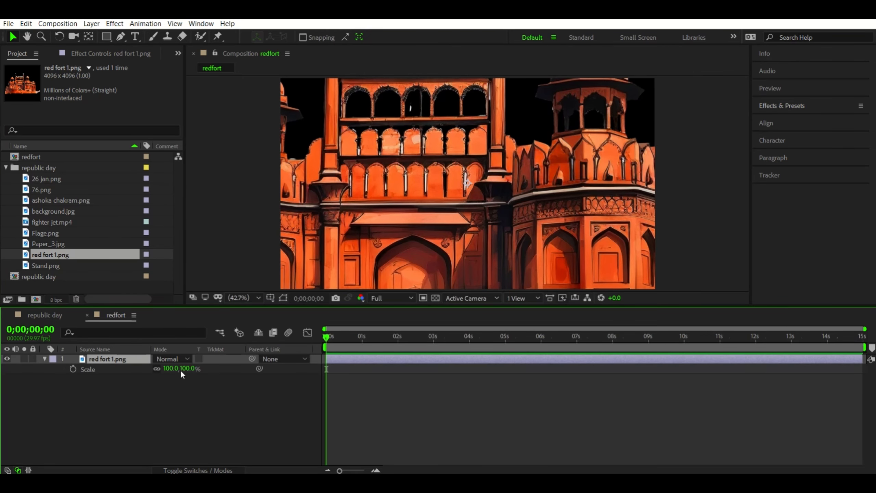
pyautogui.moveTo(180, 370); pyautogui.dragTo(180, 371)
pyautogui.click(180, 370)
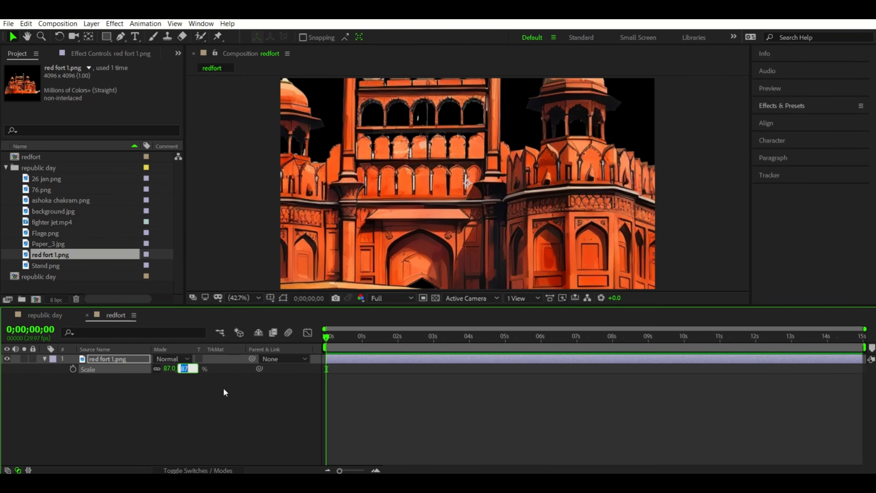
pyautogui.write('36')
pyautogui.press('Return')
pyautogui.click(45, 359)
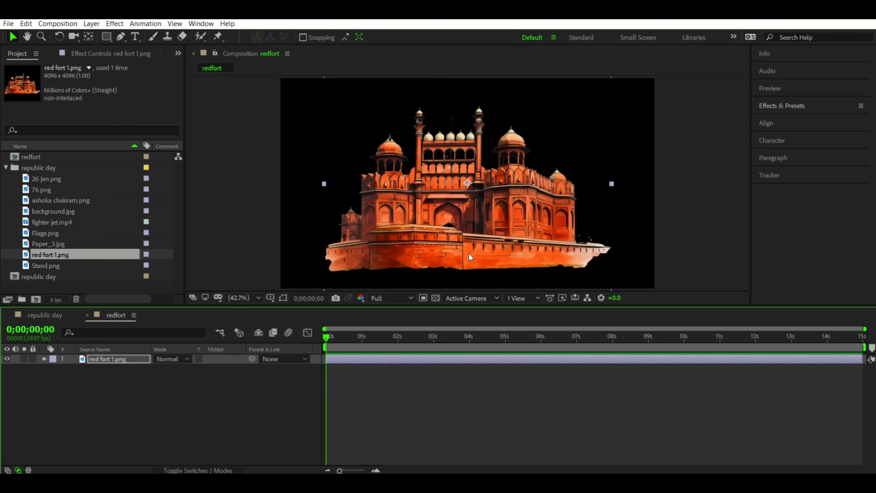
# Move the fort image into the lower-right corner of the composition frame so its base runs past the edges
pyautogui.moveTo(476, 251); pyautogui.dragTo(575, 287)
pyautogui.scroll(-2, 569, 242)
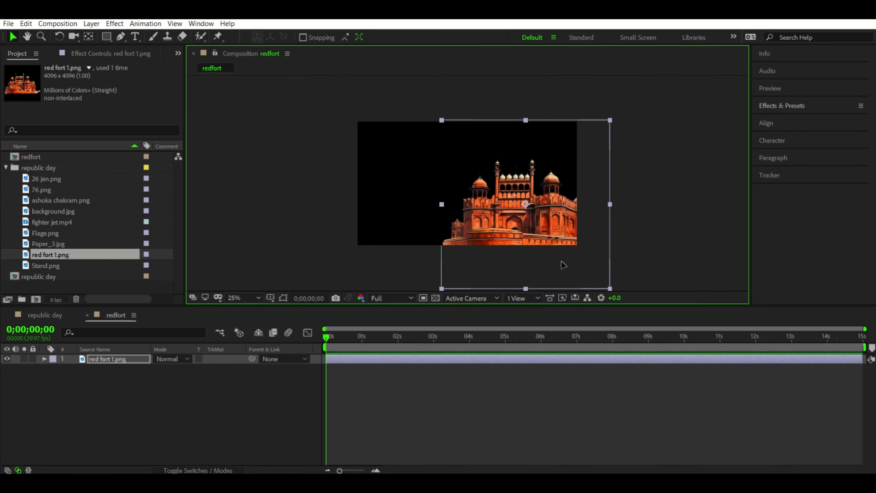
pyautogui.click(330, 391)
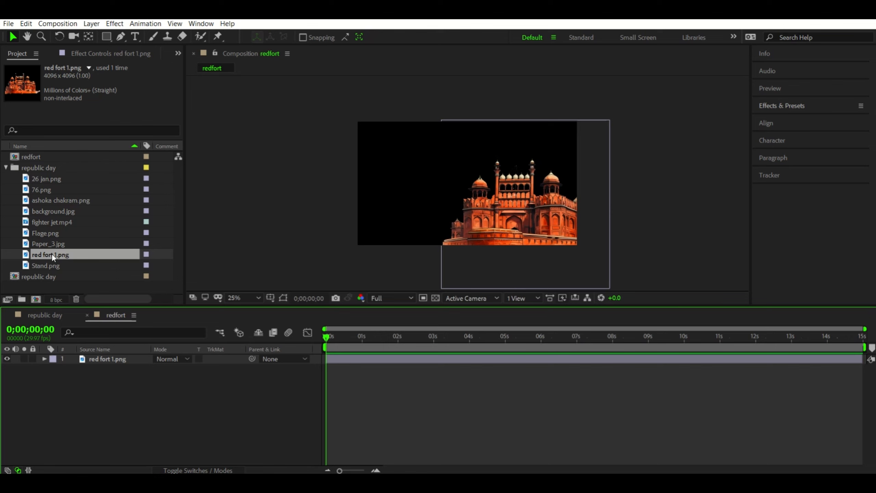
# Add Stand.png and Flage.png above the red fort layer and align the flag with the top of the pole
pyautogui.moveTo(49, 266); pyautogui.dragTo(88, 357)
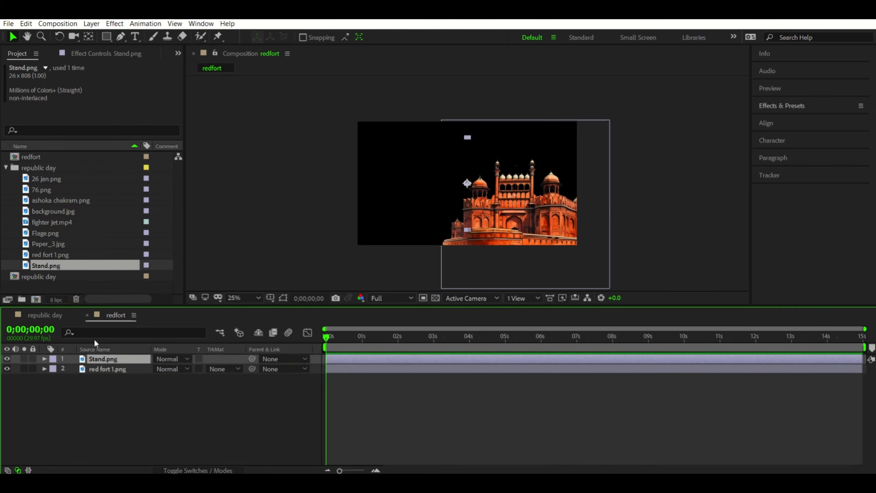
pyautogui.moveTo(63, 233); pyautogui.dragTo(102, 356)
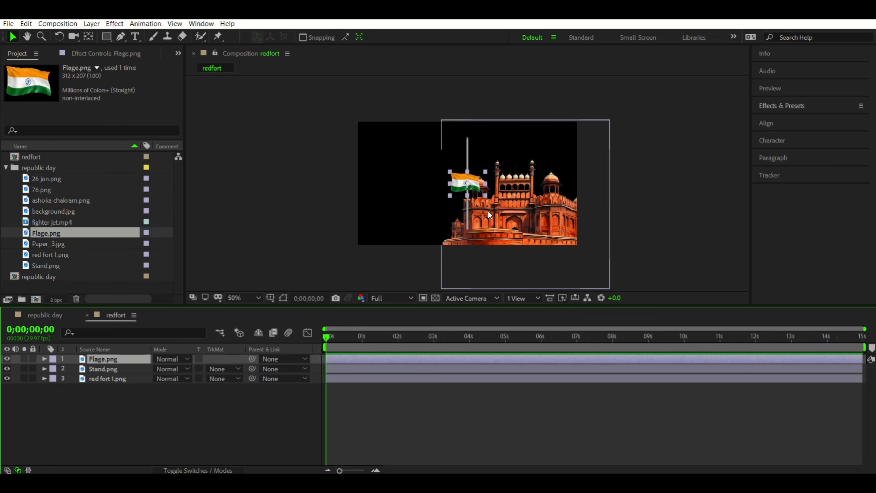
pyautogui.scroll(4, 487, 210)
pyautogui.scroll(-2, 487, 207)
pyautogui.moveTo(490, 188); pyautogui.dragTo(524, 132)
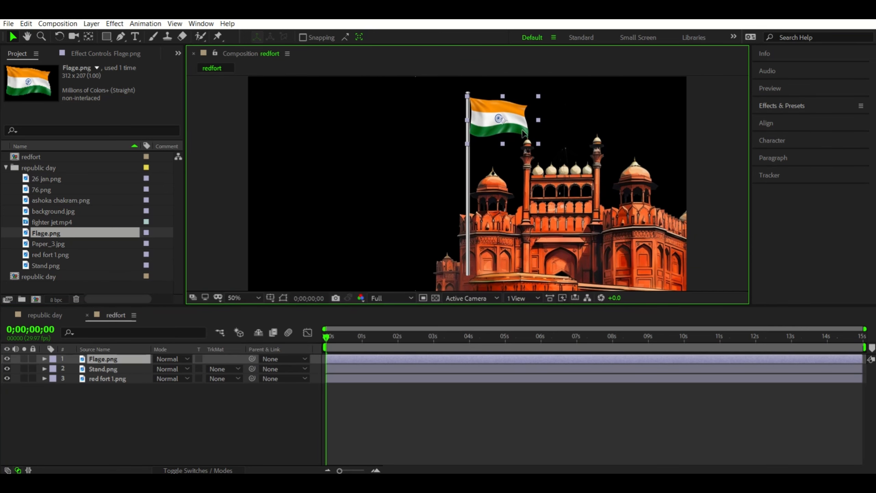
pyautogui.click(475, 413)
pyautogui.click(517, 357)
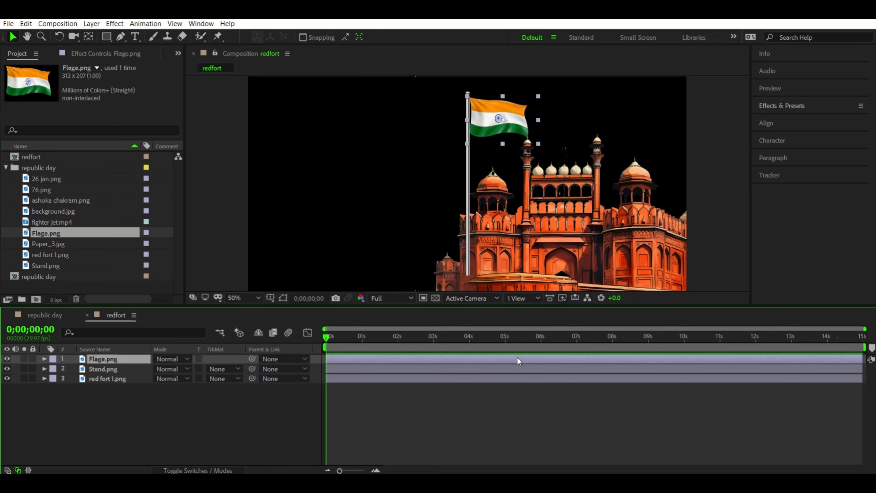
pyautogui.click(490, 417)
pyautogui.click(464, 359)
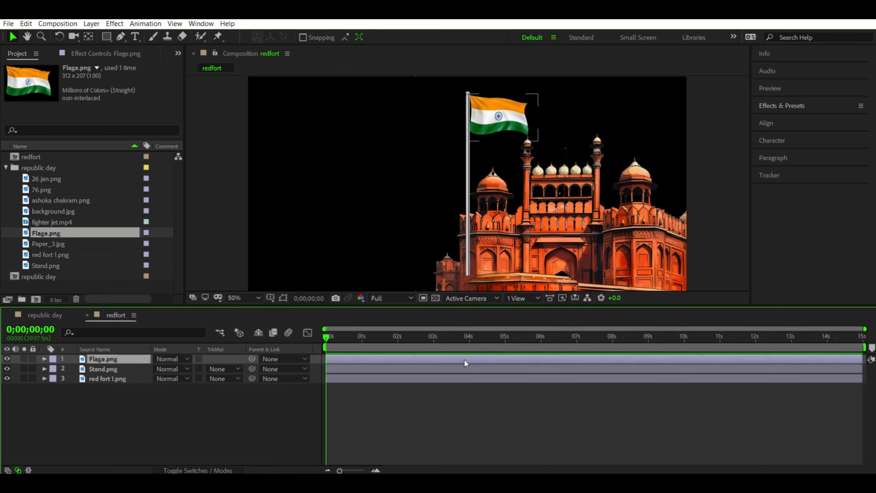
pyautogui.click(477, 414)
# Find the Wave Warp effect and apply it to the Flage.png layer
pyautogui.click(474, 359)
pyautogui.click(781, 106)
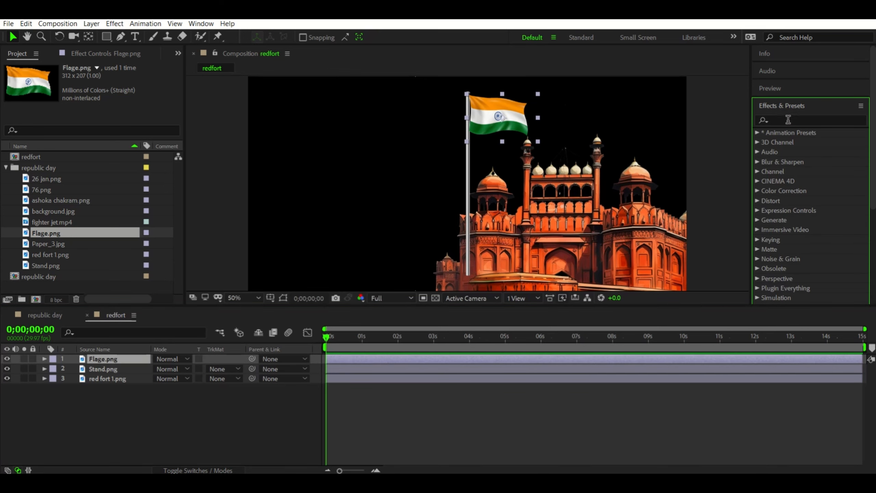
pyautogui.click(787, 121)
pyautogui.write('wa')
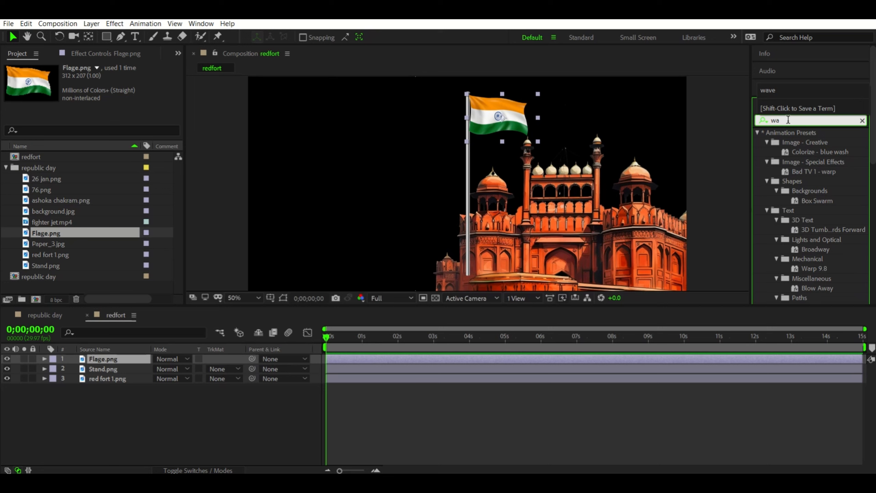
pyautogui.write('ve')
pyautogui.doubleClick(793, 143)
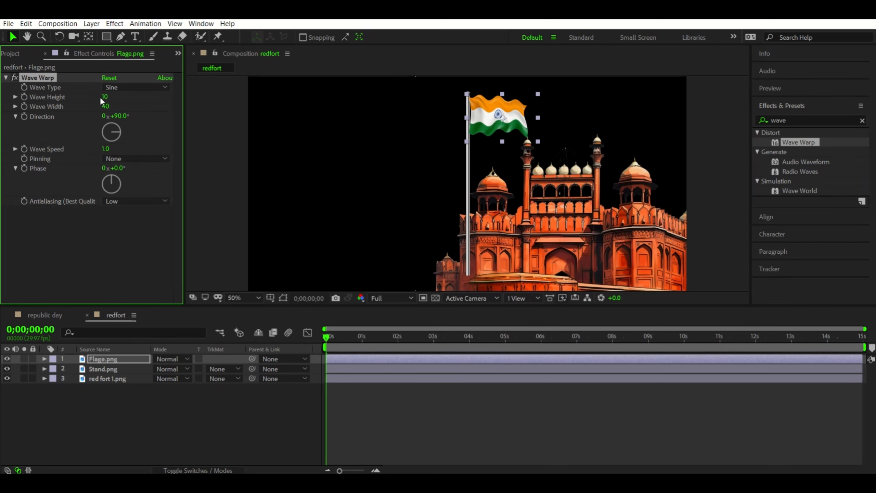
# Set the flag's Wave Warp type to Triangle and wave height to -6, and preview the motion
pyautogui.click(123, 91)
pyautogui.click(131, 122)
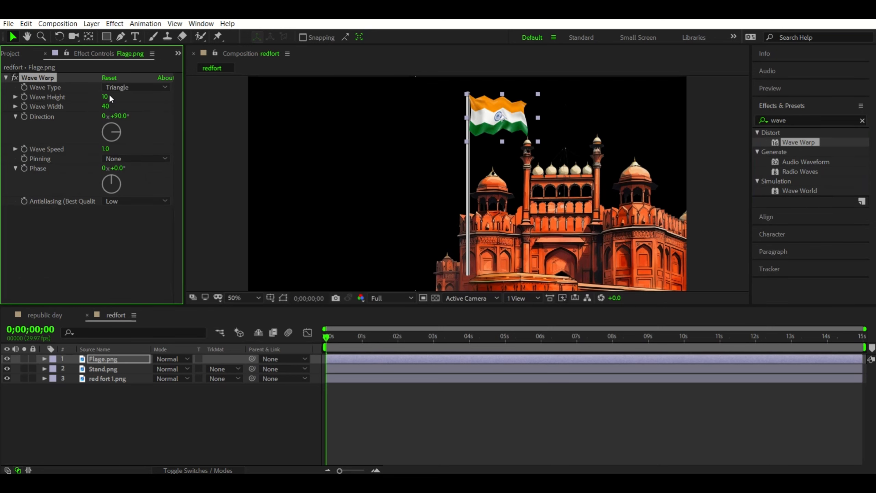
pyautogui.click(104, 97)
pyautogui.press('Return')
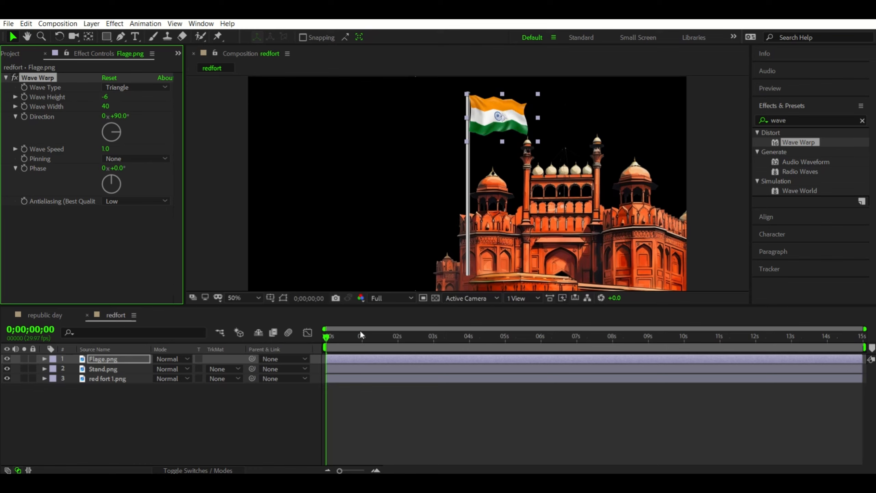
pyautogui.press('space')
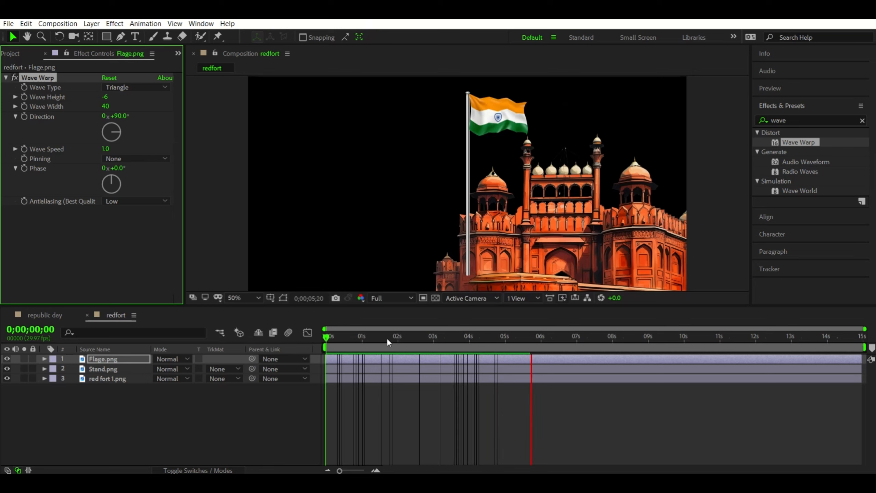
pyautogui.press('space')
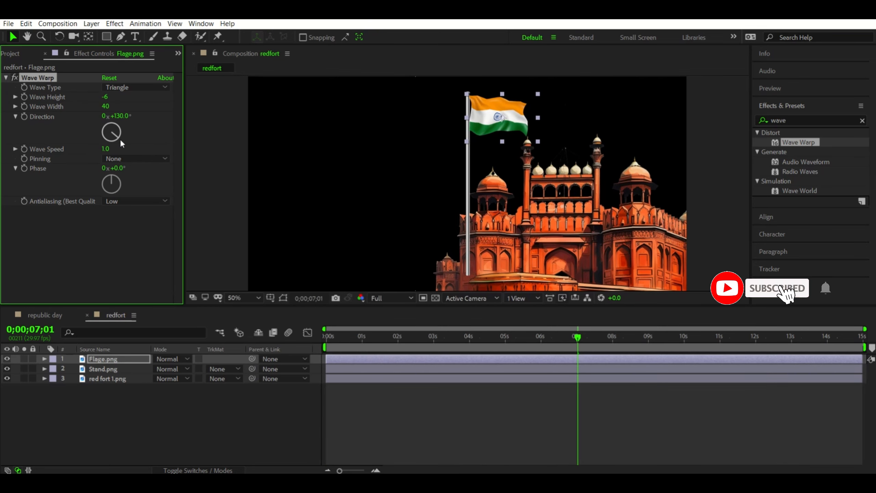
# Set the Wave Warp direction to 37° and play the flag animation from near the start
pyautogui.moveTo(120, 140); pyautogui.dragTo(121, 122)
pyautogui.moveTo(348, 336); pyautogui.dragTo(329, 338)
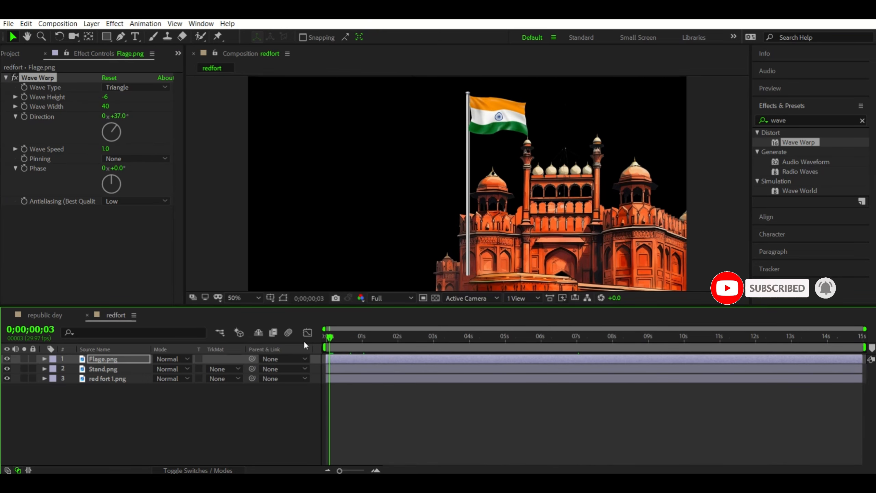
pyautogui.press('space')
pyautogui.press('space')
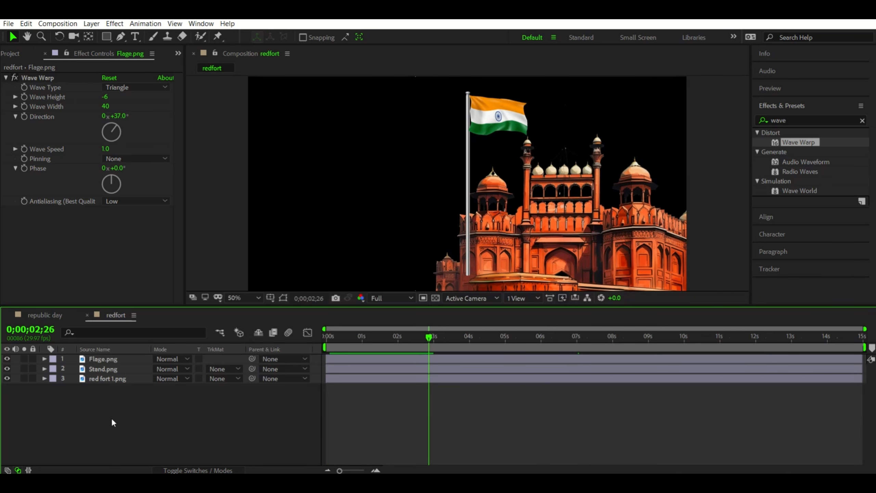
# Pre-compose the Flage.png and Stand.png layers together as flag
pyautogui.keyDown('shift'); pyautogui.click(114, 367); pyautogui.keyUp('shift')
pyautogui.hotkey('ctrl', 'shift', 'c')
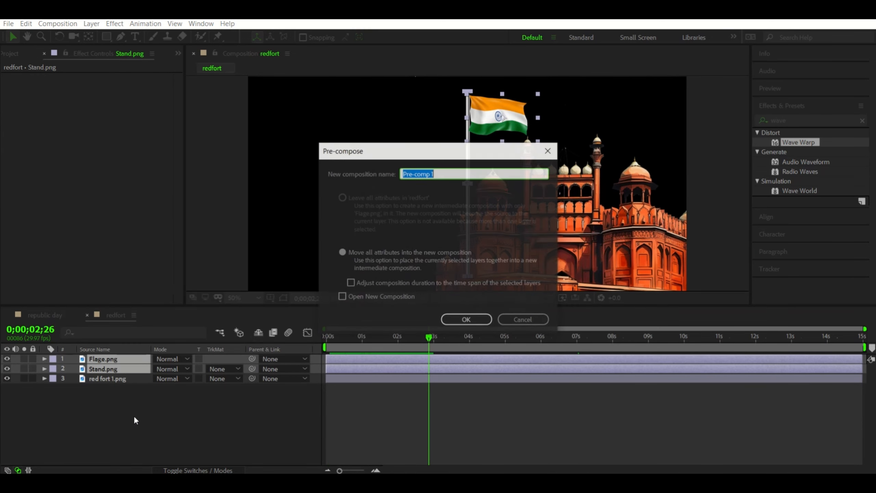
pyautogui.write('flag')
pyautogui.press('Return')
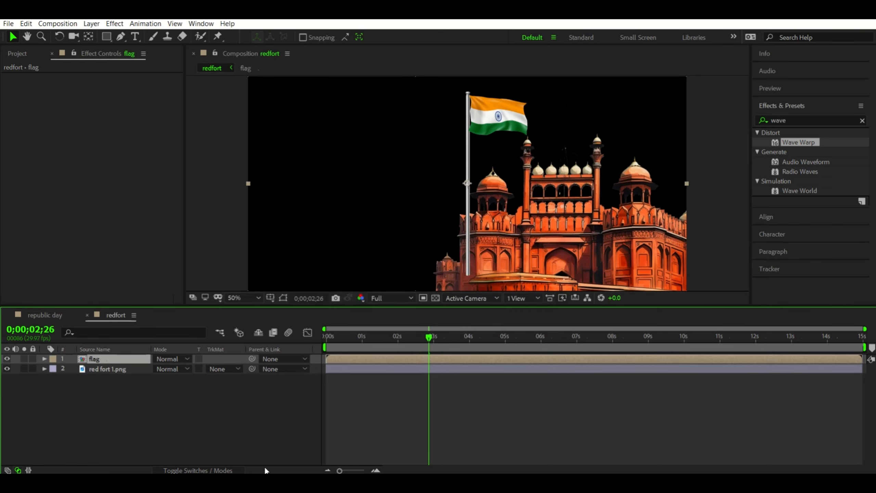
# Place the flag layer below the red fort layer and scale it to 50%
pyautogui.moveTo(126, 365); pyautogui.dragTo(129, 407)
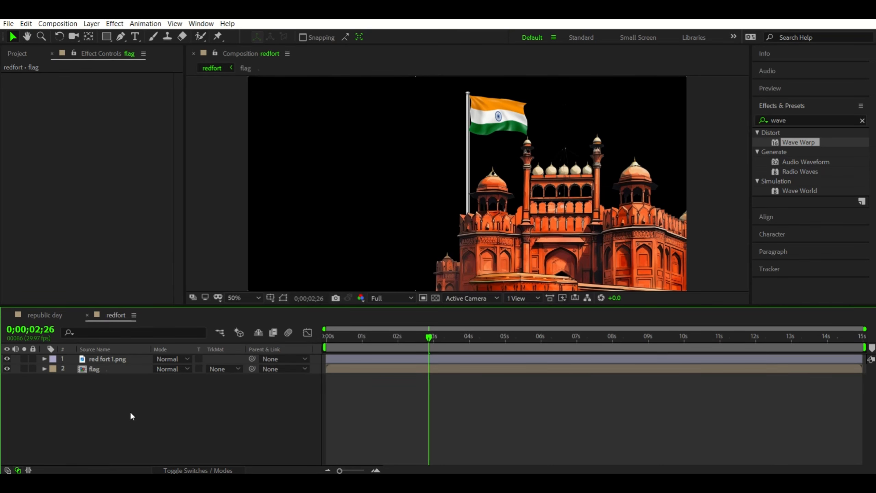
pyautogui.press('s')
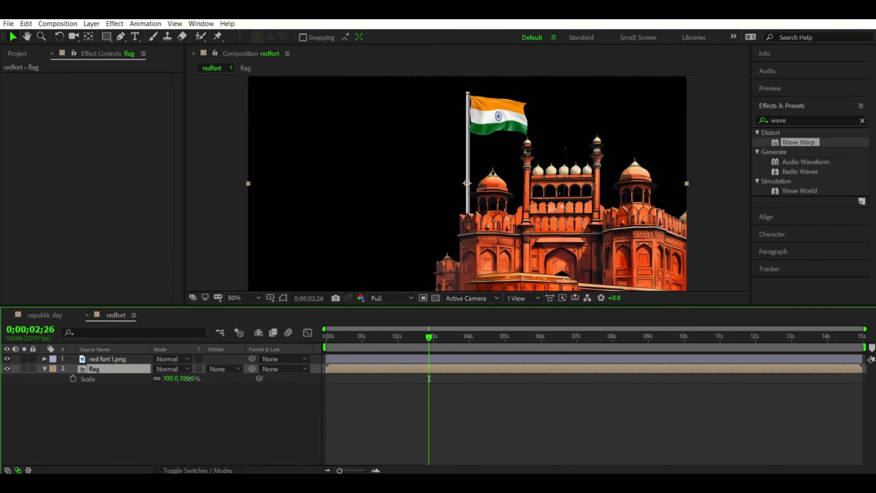
pyautogui.click(188, 378)
pyautogui.write('50')
pyautogui.press('Return')
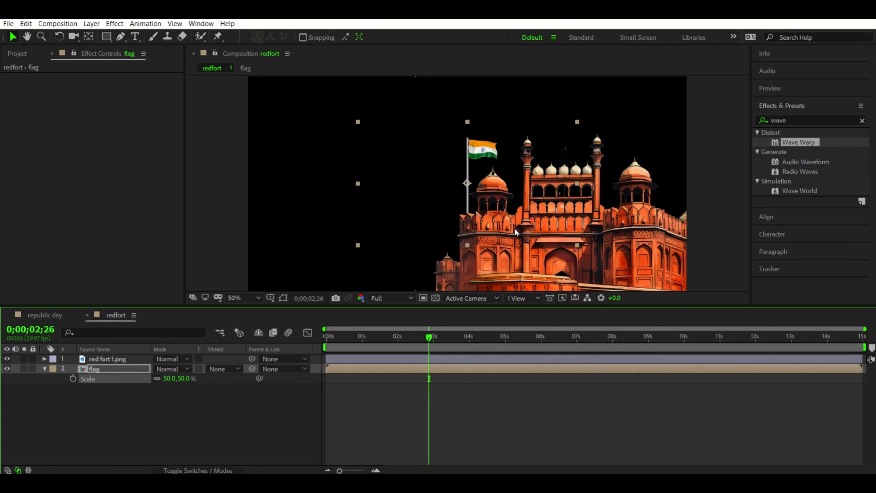
# Move the flag so its pole rises behind the small domes between the fort's two central towers
pyautogui.moveTo(514, 232); pyautogui.dragTo(610, 203)
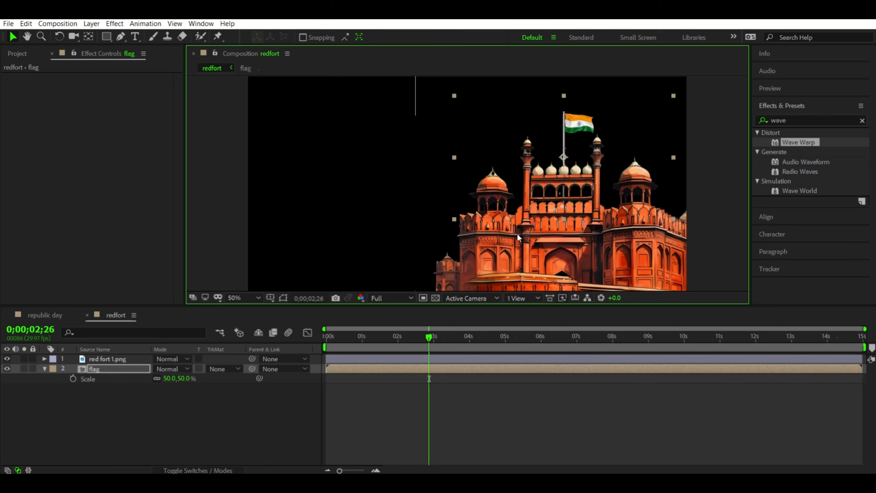
pyautogui.click(45, 369)
pyautogui.click(60, 394)
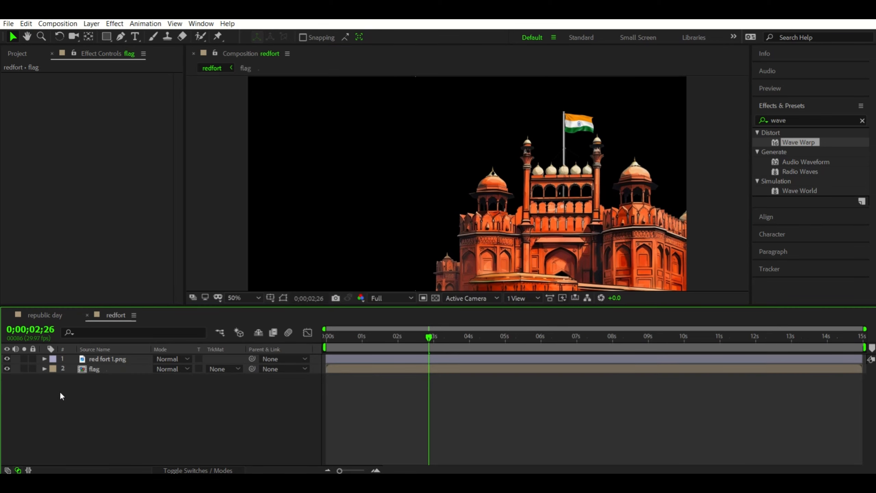
# Pre-compose the red fort and flag layers together as redfort
pyautogui.moveTo(99, 426); pyautogui.dragTo(115, 327)
pyautogui.hotkey('ctrl', 'shift', 'c')
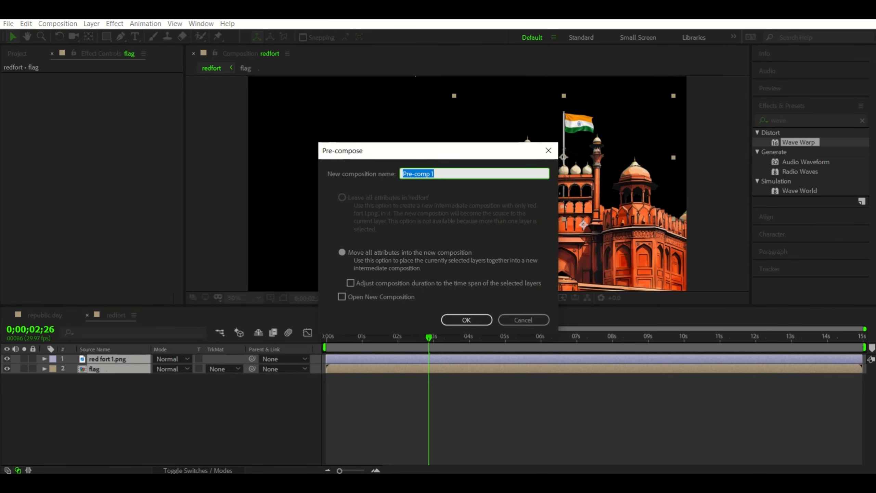
pyautogui.press('BackSpace')
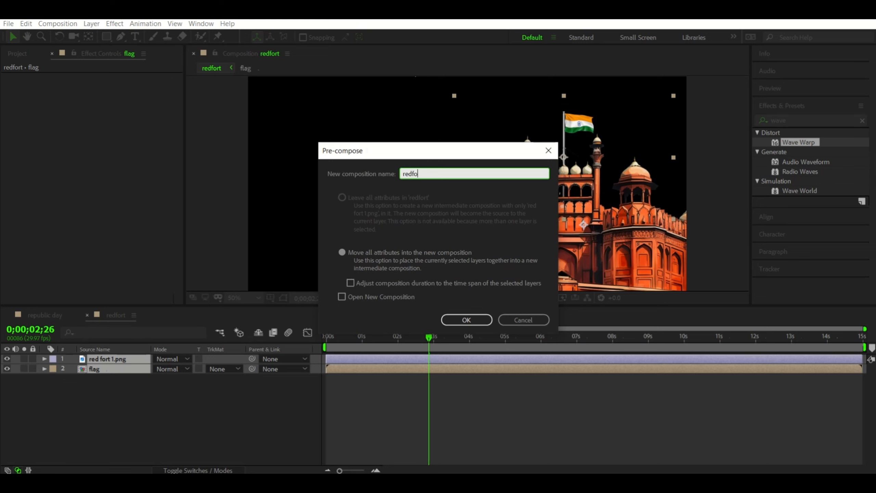
pyautogui.press('Return')
pyautogui.click(62, 392)
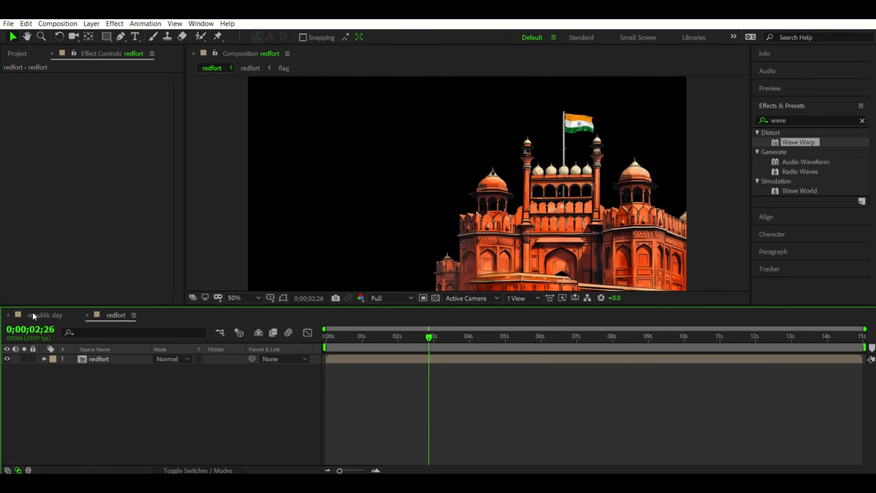
# Switch to the republic day composition and add background.jpg as its first layer
pyautogui.click(34, 315)
pyautogui.click(14, 54)
pyautogui.scroll(2, 64, 217)
pyautogui.scroll(-1, 65, 217)
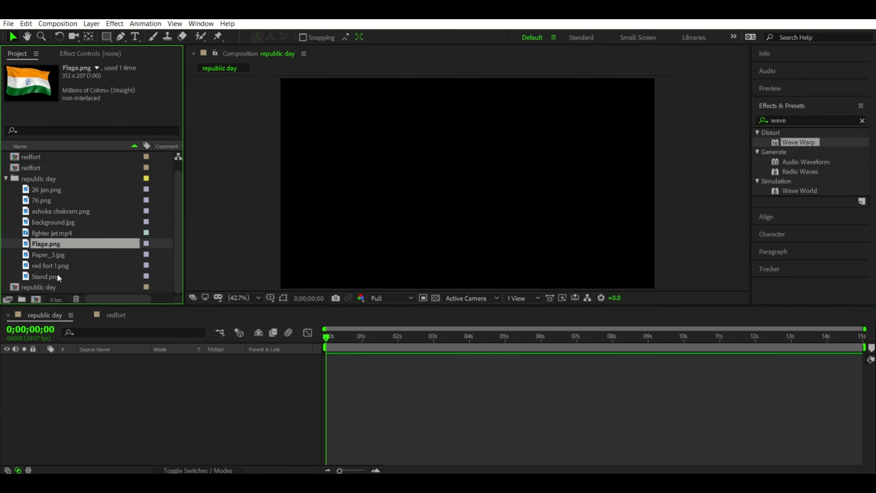
pyautogui.click(64, 221)
pyautogui.moveTo(64, 221); pyautogui.dragTo(52, 399)
pyautogui.click(74, 376)
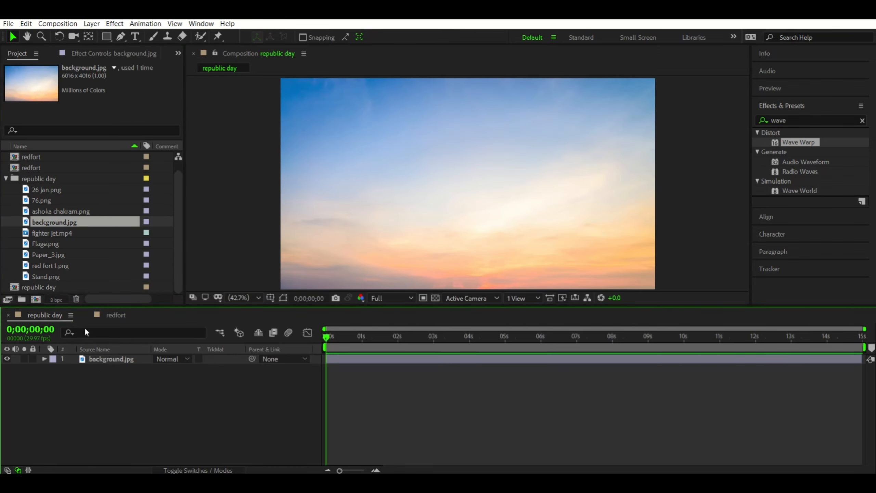
# Add Paper_3.jpg above the background layer and apply Motion Tile to it with an output width of 180
pyautogui.click(54, 254)
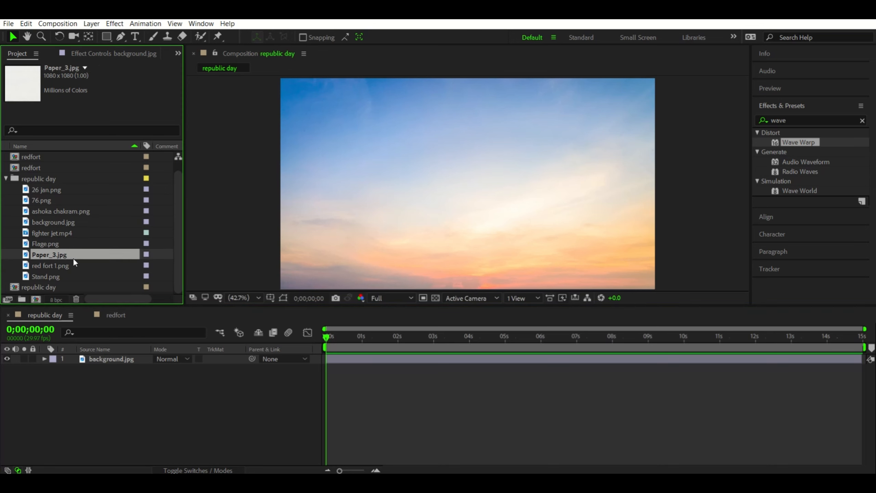
pyautogui.moveTo(73, 259); pyautogui.dragTo(98, 357)
pyautogui.click(826, 117)
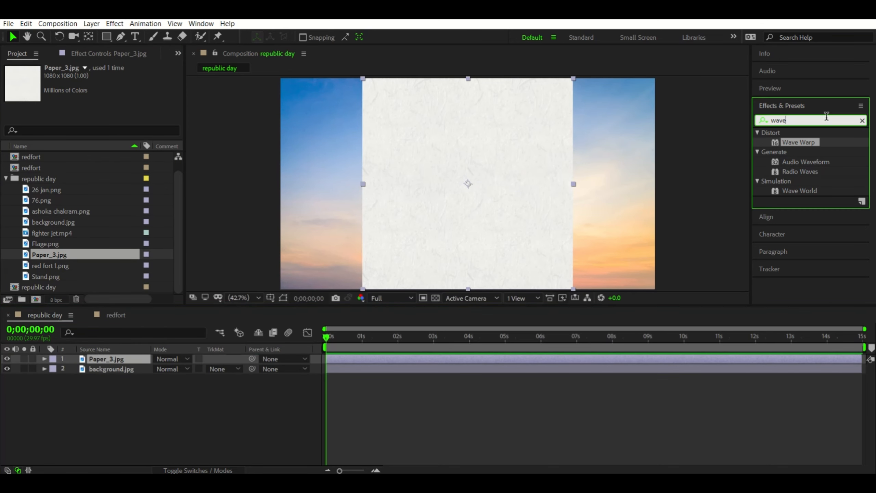
pyautogui.write('moti')
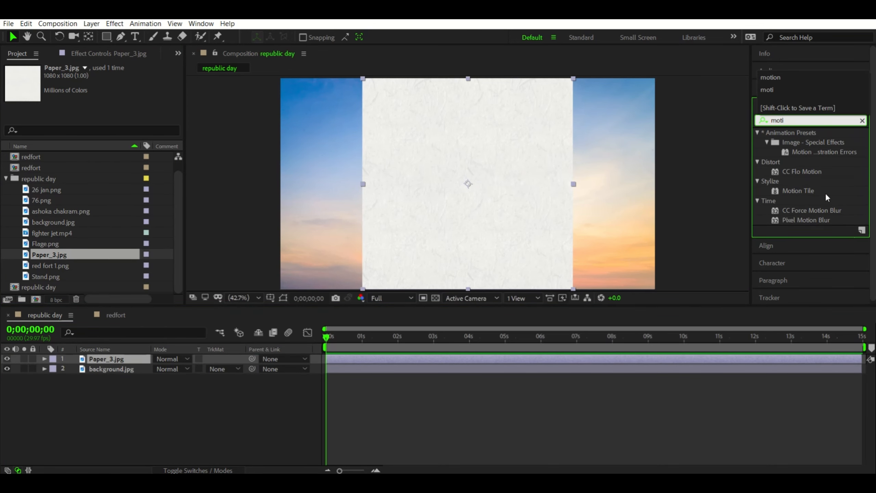
pyautogui.moveTo(826, 197); pyautogui.dragTo(548, 194)
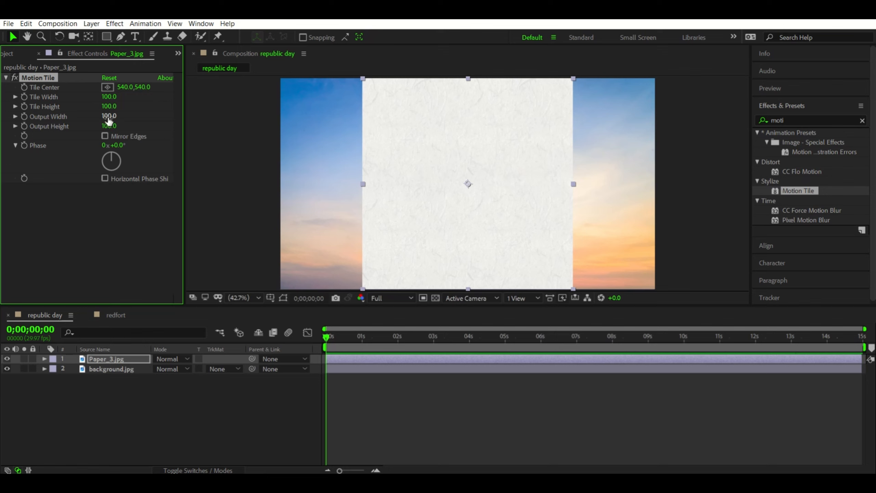
pyautogui.moveTo(115, 117); pyautogui.dragTo(143, 117)
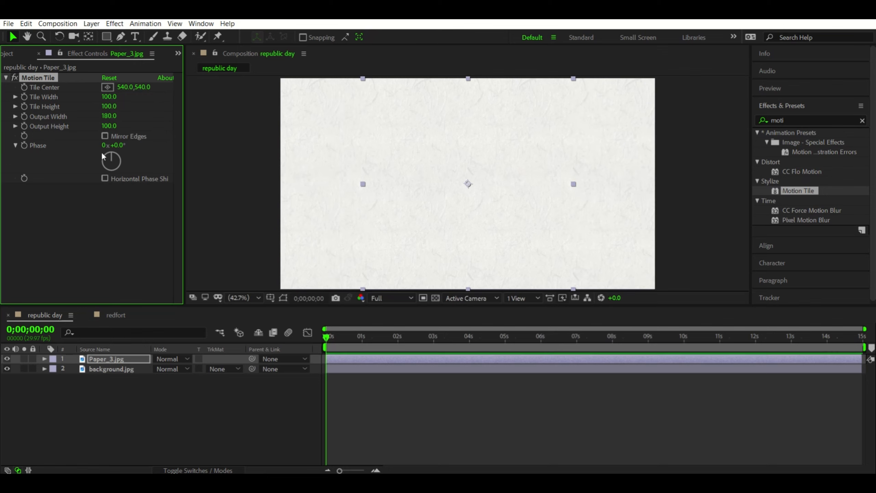
pyautogui.click(19, 58)
pyautogui.click(140, 420)
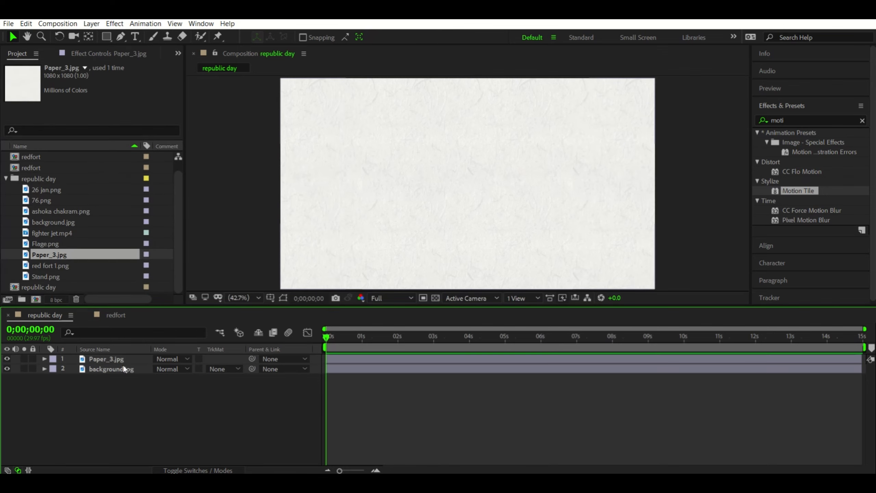
# Set the Paper_3.jpg layer's blending mode to Multiply and its opacity to 45%
pyautogui.click(166, 359)
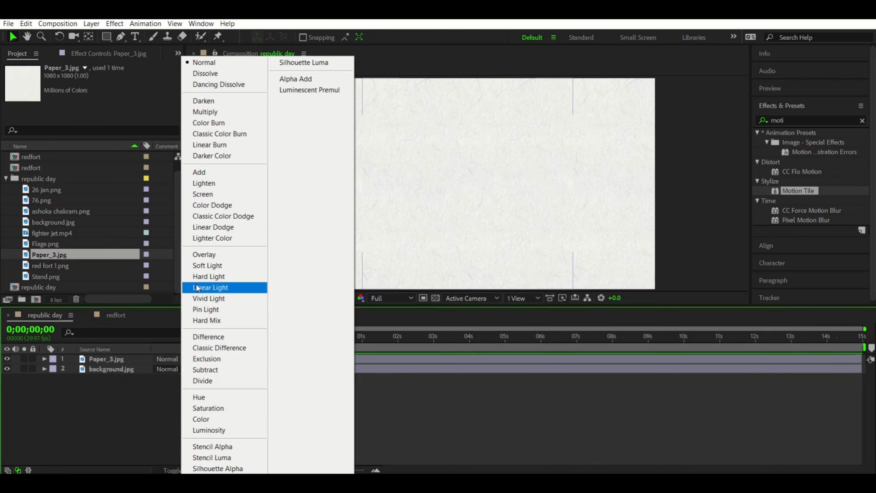
pyautogui.click(194, 113)
pyautogui.press('t')
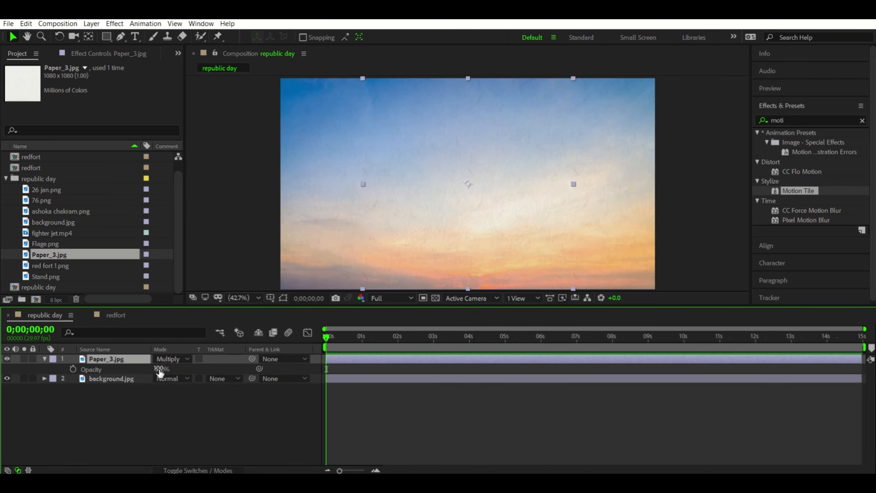
pyautogui.click(161, 369)
pyautogui.write('45')
pyautogui.press('Return')
pyautogui.press('t')
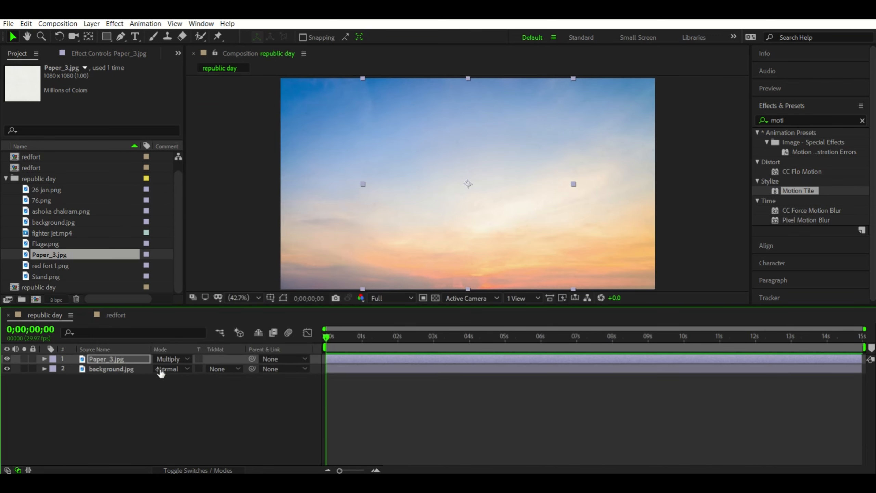
pyautogui.click(195, 430)
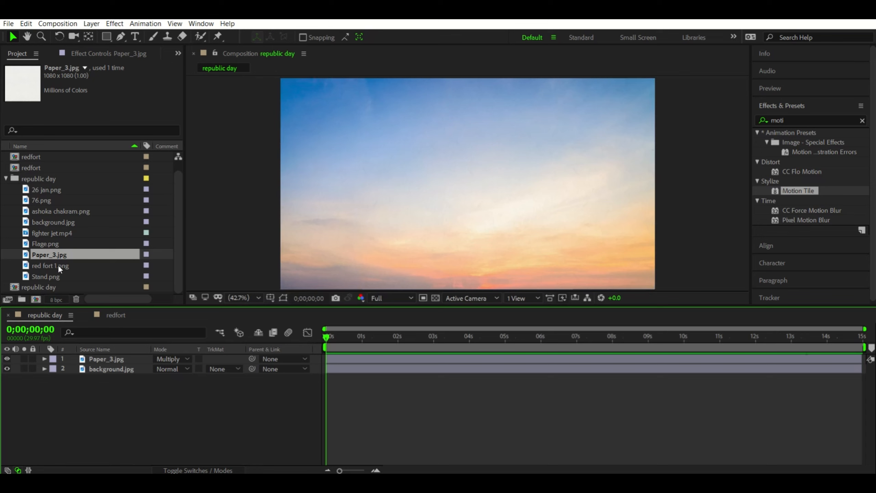
# Add the redfort composition with the flag above the paper layer, and collapse the republic day footage folder
pyautogui.click(42, 165)
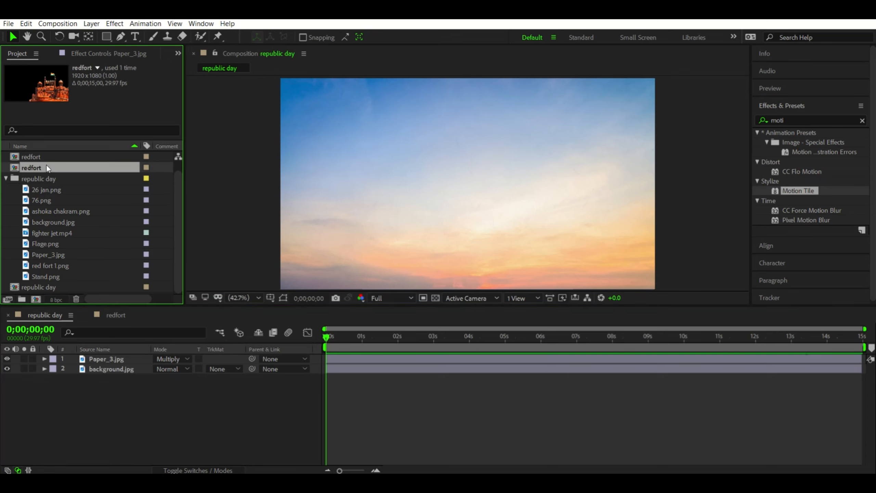
pyautogui.moveTo(50, 168); pyautogui.dragTo(88, 361)
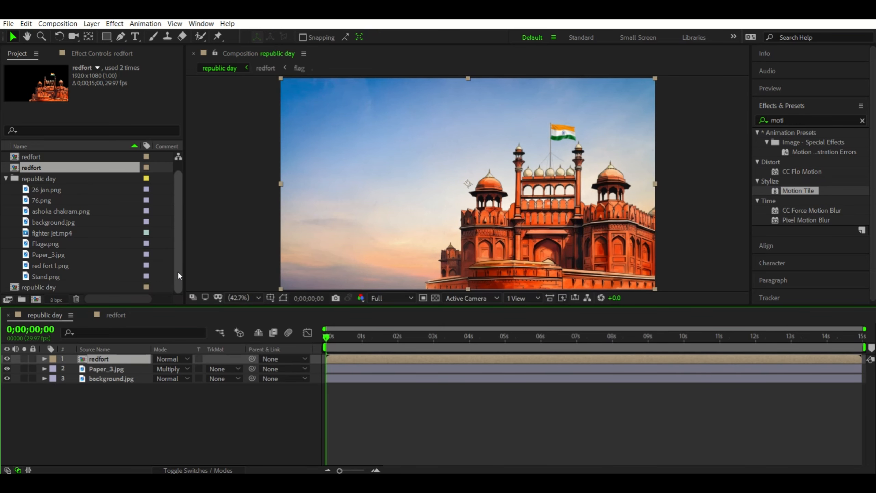
pyautogui.moveTo(185, 269); pyautogui.dragTo(223, 269)
pyautogui.scroll(1, 136, 227)
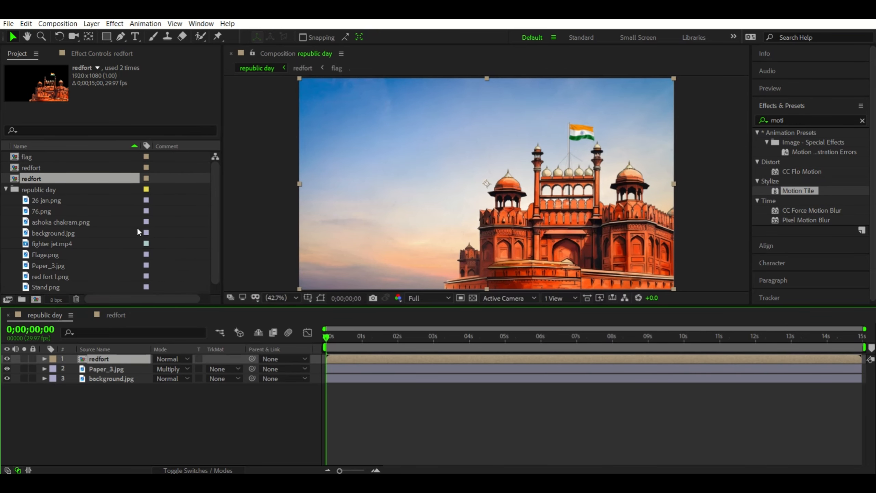
pyautogui.click(5, 190)
pyautogui.click(22, 219)
pyautogui.click(45, 168)
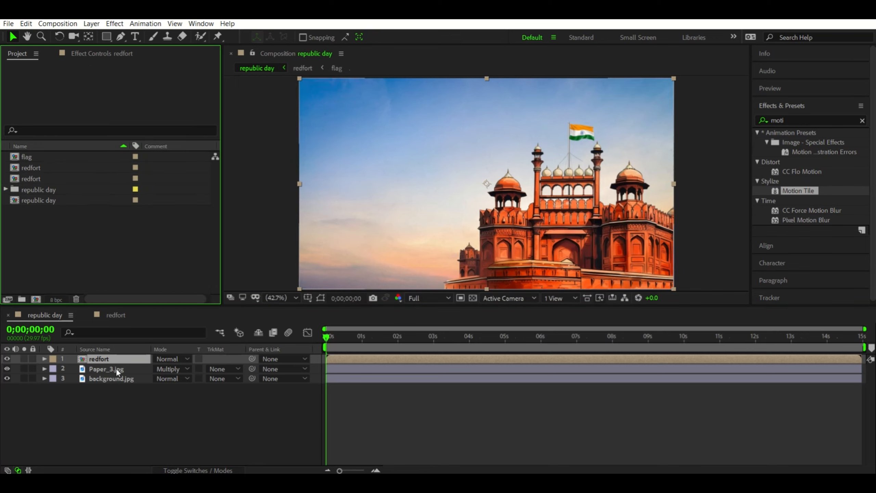
# Keyframe the redfort layer's position to slide horizontally from X 2147.8, outside the right frame edge, at 0 s to X 967 at 2 s
pyautogui.click(117, 358)
pyautogui.press('p')
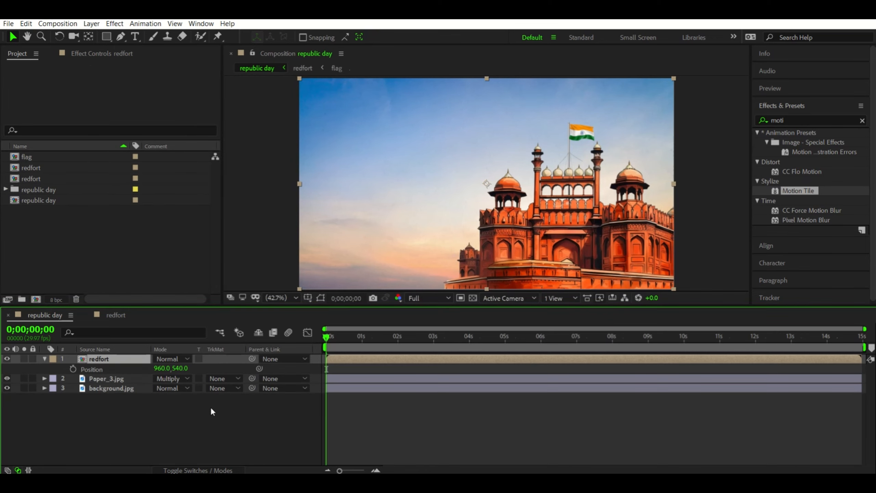
pyautogui.moveTo(580, 255); pyautogui.dragTo(818, 264)
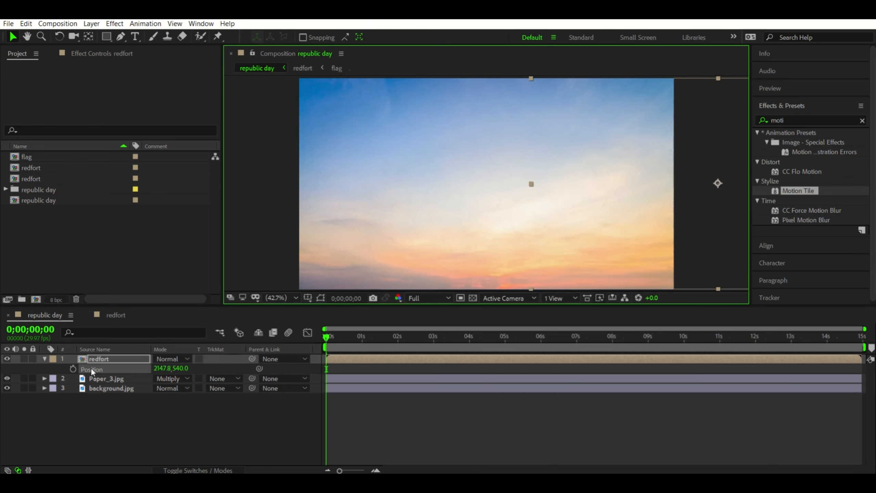
pyautogui.click(74, 369)
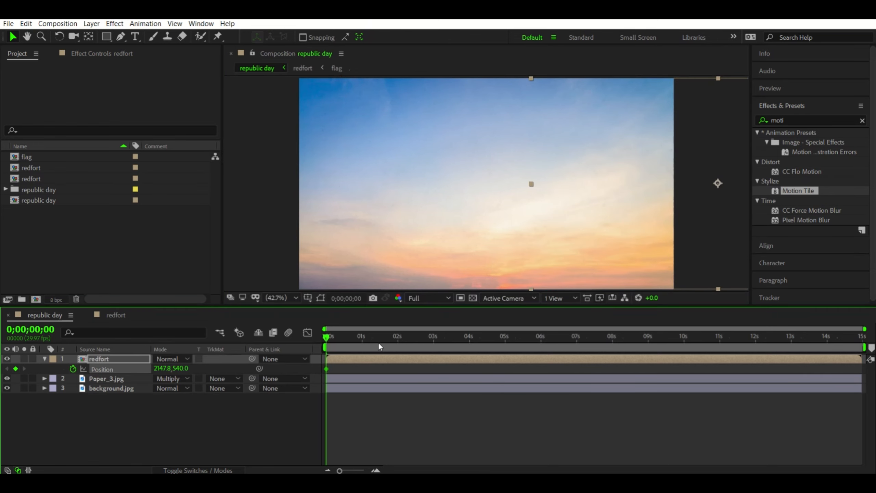
pyautogui.click(398, 342)
pyautogui.moveTo(698, 224); pyautogui.dragTo(488, 233)
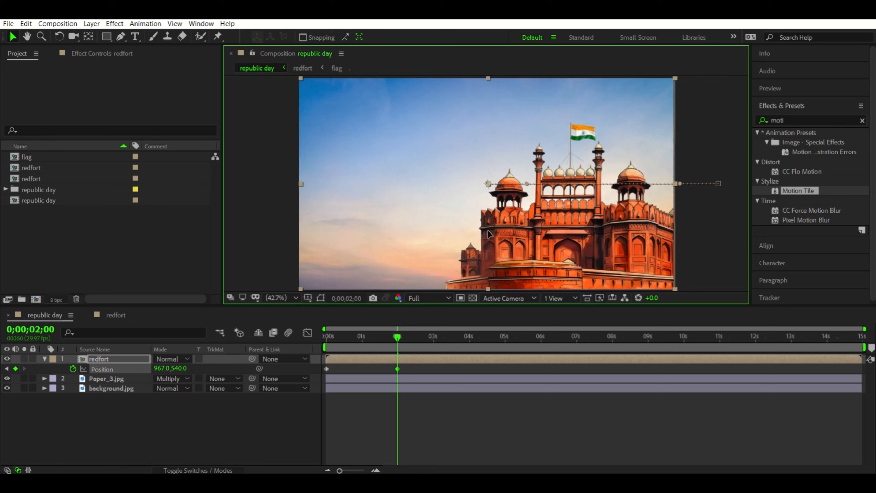
# Apply Easy Ease to both redfort position keyframes and preview the slide-in from the start
pyautogui.moveTo(430, 366); pyautogui.dragTo(325, 369)
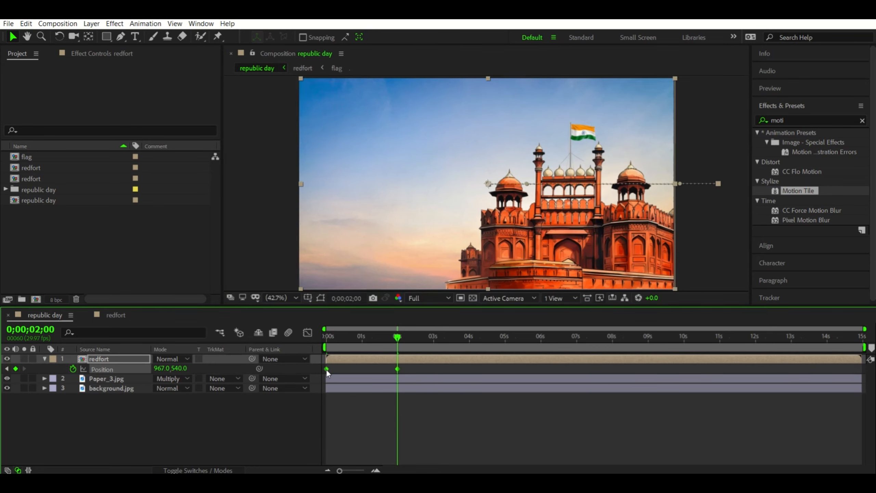
pyautogui.press('F9')
pyautogui.click(44, 358)
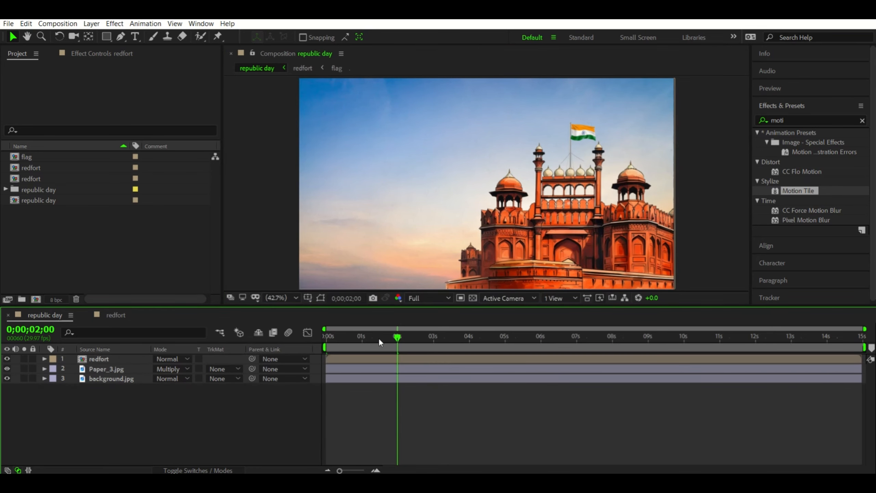
pyautogui.moveTo(378, 337); pyautogui.dragTo(337, 337)
pyautogui.press('space')
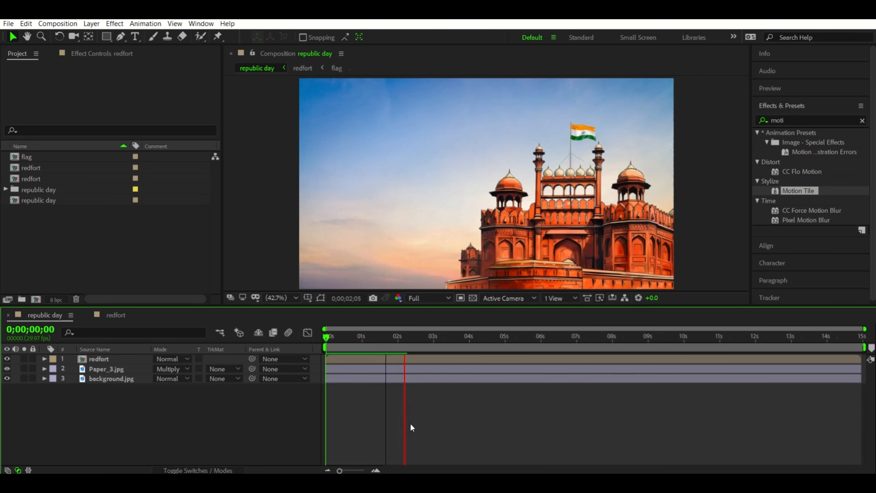
pyautogui.press('space')
# Add ashoka chakram.png as the top layer of the composition and scale it to 30%
pyautogui.click(5, 189)
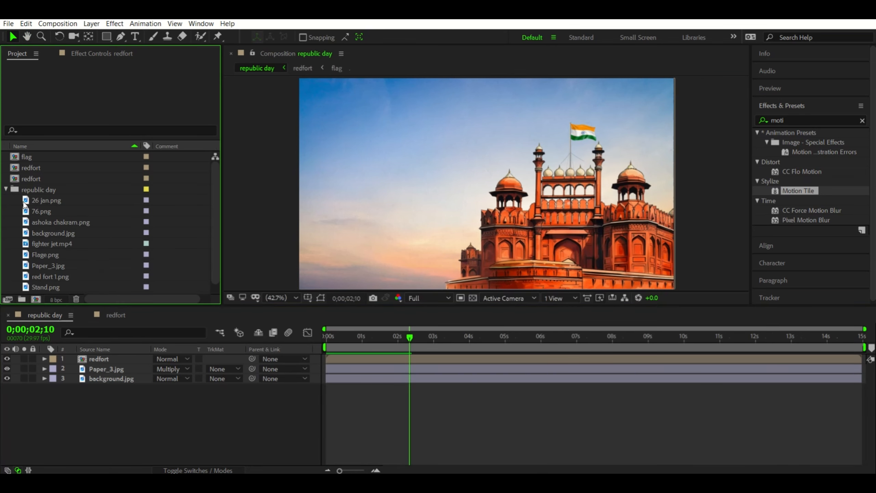
pyautogui.scroll(-1, 58, 232)
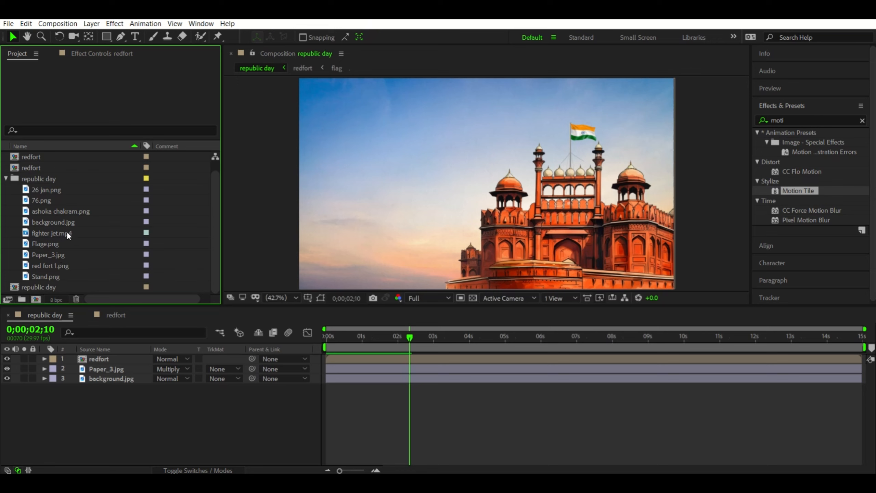
pyautogui.moveTo(74, 211); pyautogui.dragTo(97, 358)
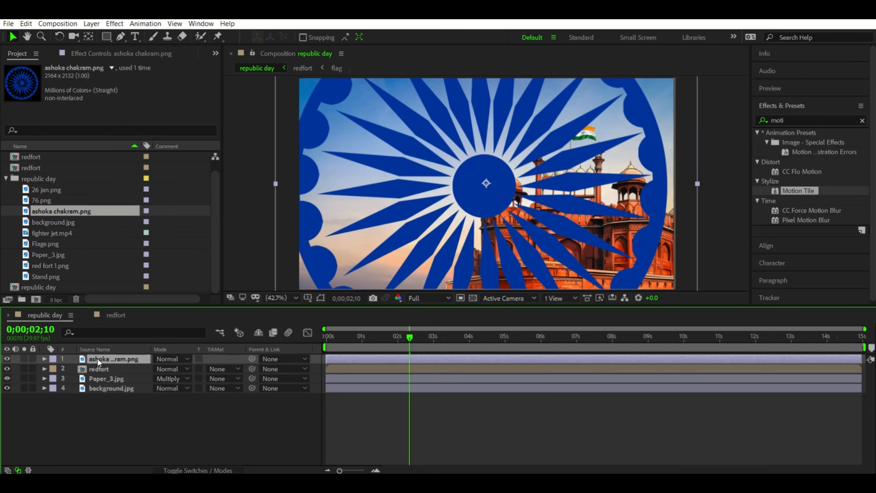
pyautogui.press('s')
pyautogui.moveTo(179, 369); pyautogui.dragTo(155, 368)
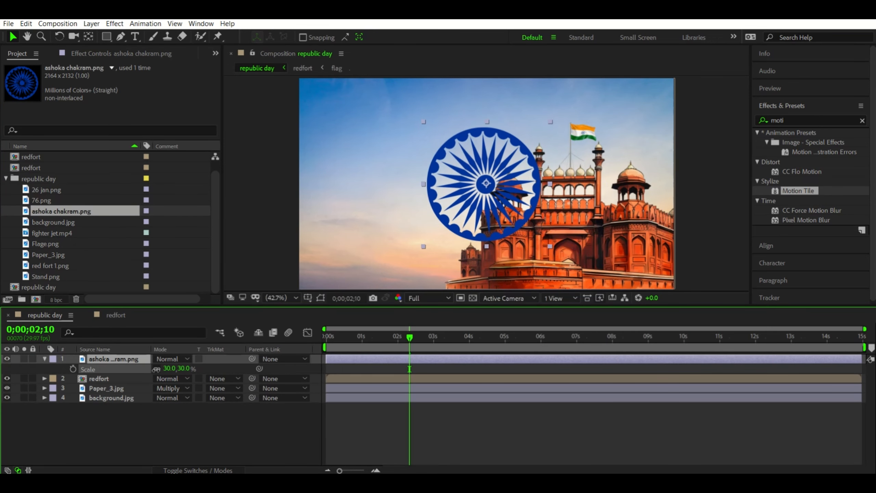
# Move the chakra over the lower sky to the left of the fort and set its scale to 27%
pyautogui.moveTo(501, 206); pyautogui.dragTo(435, 228)
pyautogui.scroll(-2, 415, 214)
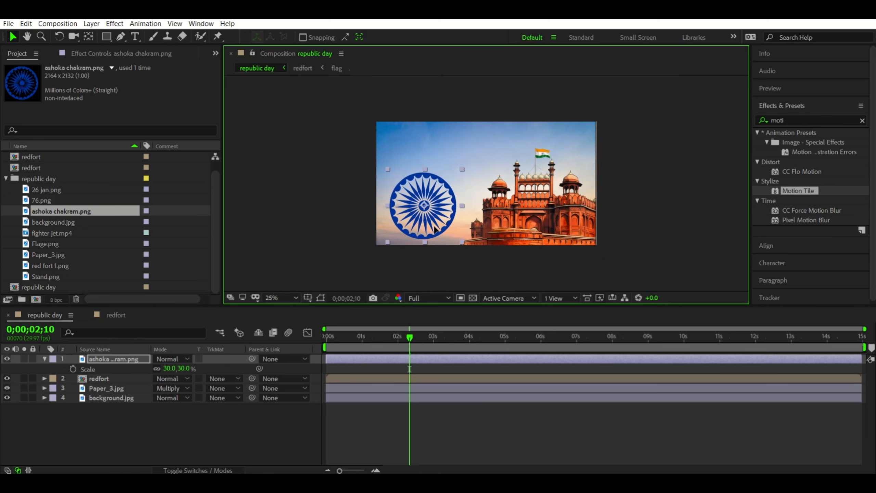
pyautogui.click(184, 368)
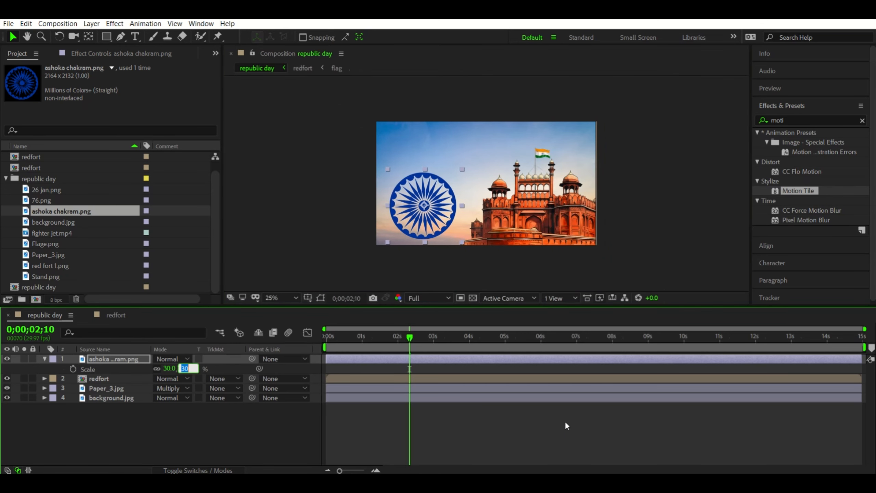
pyautogui.write('27')
pyautogui.press('Return')
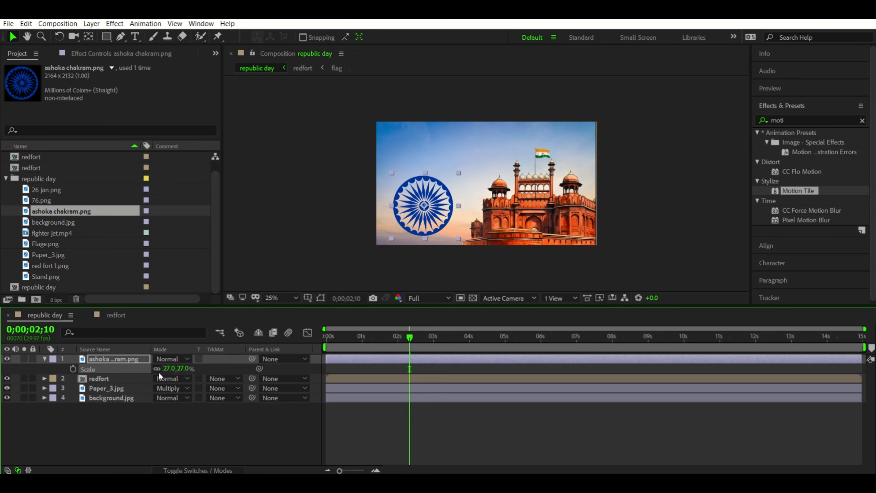
# Compare Soft Light with Overlay on the ashoka chakram layer and keep Soft Light as its blending mode
pyautogui.click(169, 358)
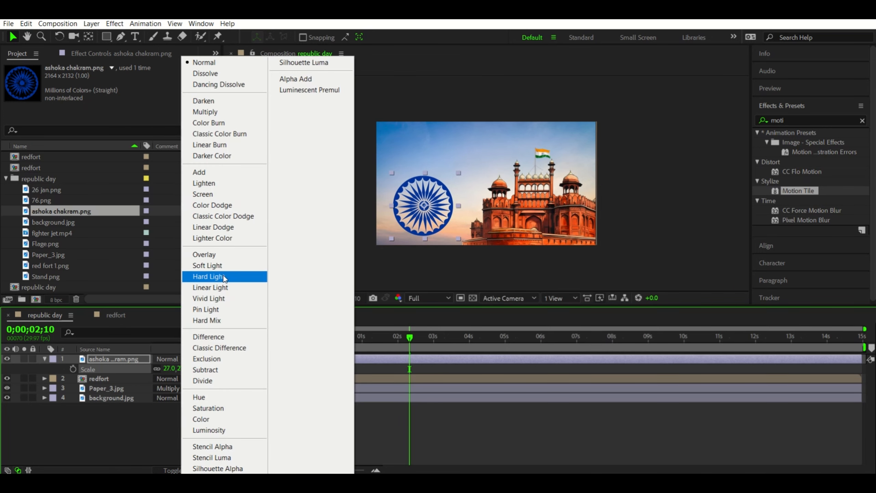
pyautogui.click(207, 265)
pyautogui.press('.')
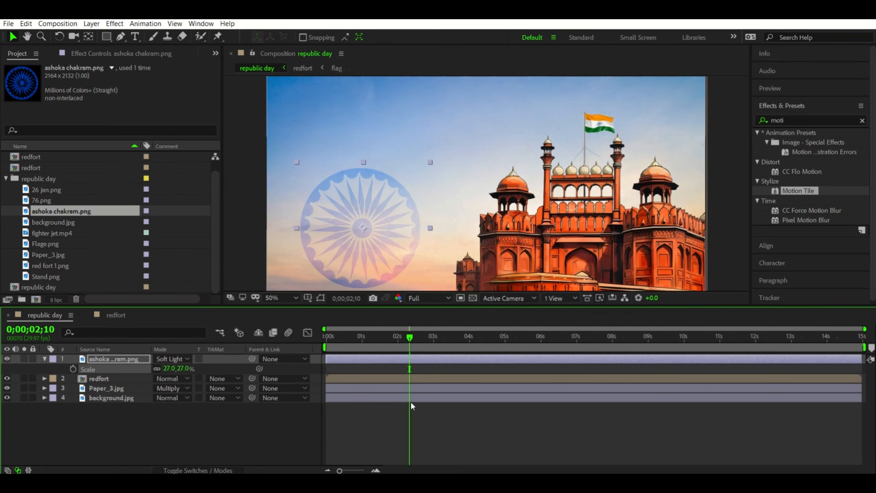
pyautogui.click(185, 359)
pyautogui.click(207, 254)
pyautogui.click(173, 359)
pyautogui.click(190, 266)
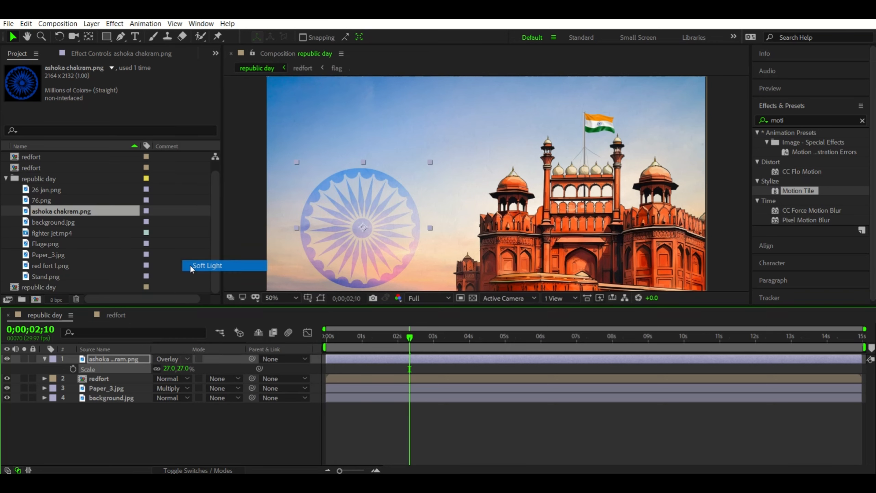
pyautogui.click(45, 359)
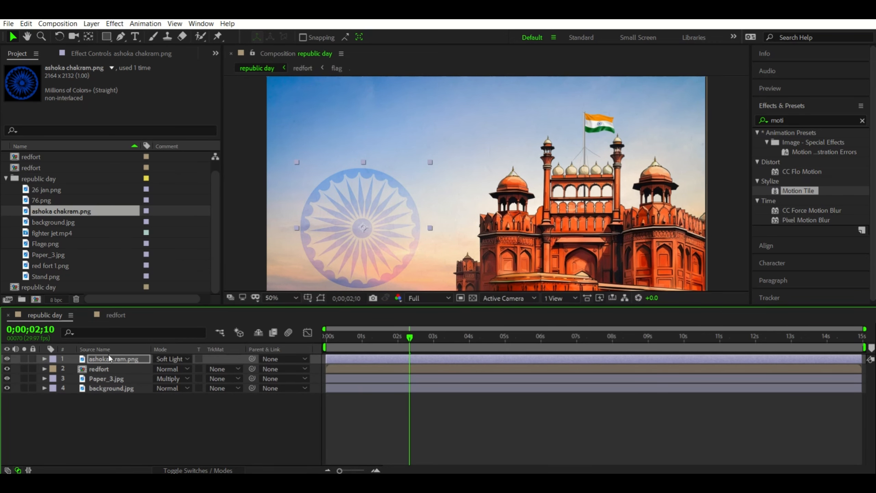
# Add the expression time*15 to the ashoka chakram layer's Rotation so the chakra spins continuously
pyautogui.press('r')
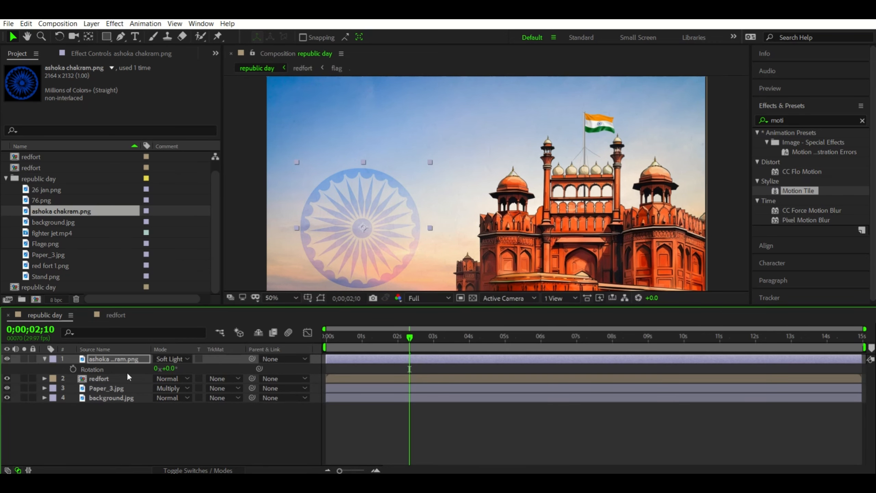
pyautogui.keyDown('alt'); pyautogui.click(73, 369); pyautogui.keyUp('alt')
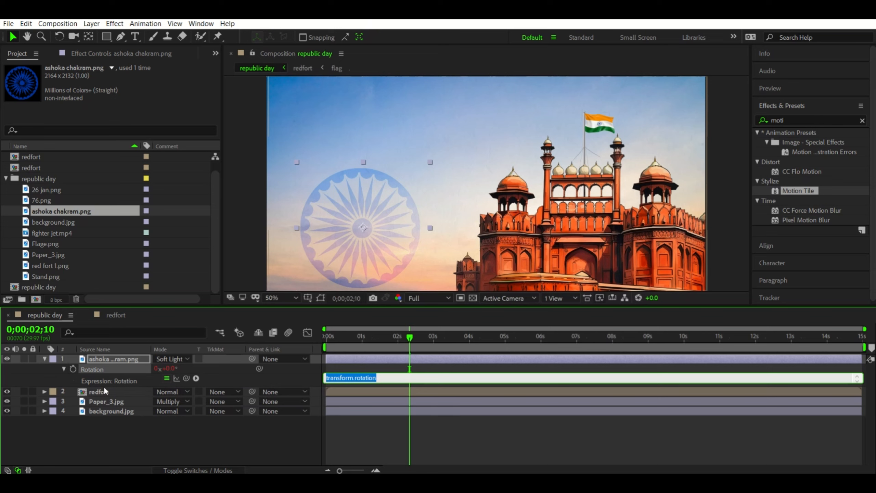
pyautogui.write('time*15')
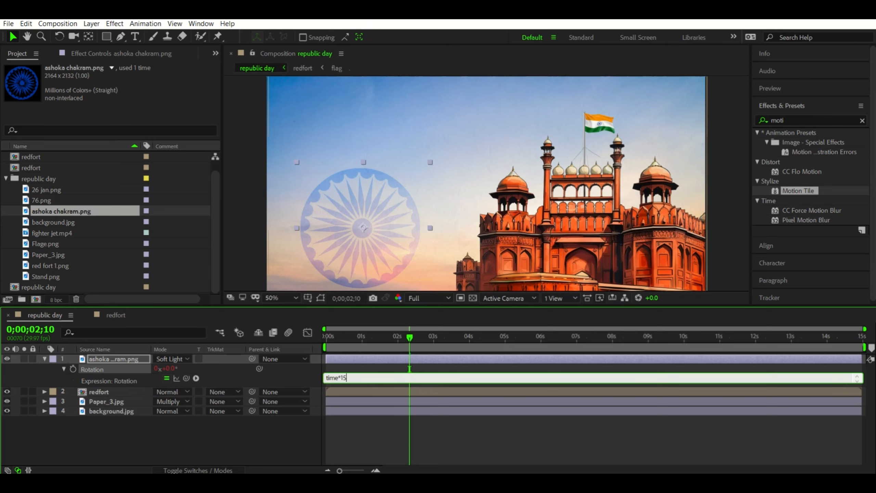
pyautogui.press('KP_Enter')
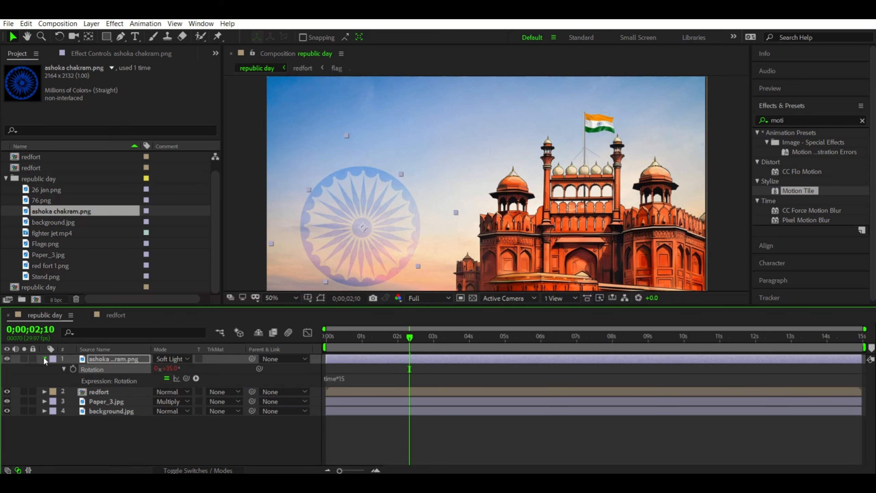
pyautogui.click(45, 358)
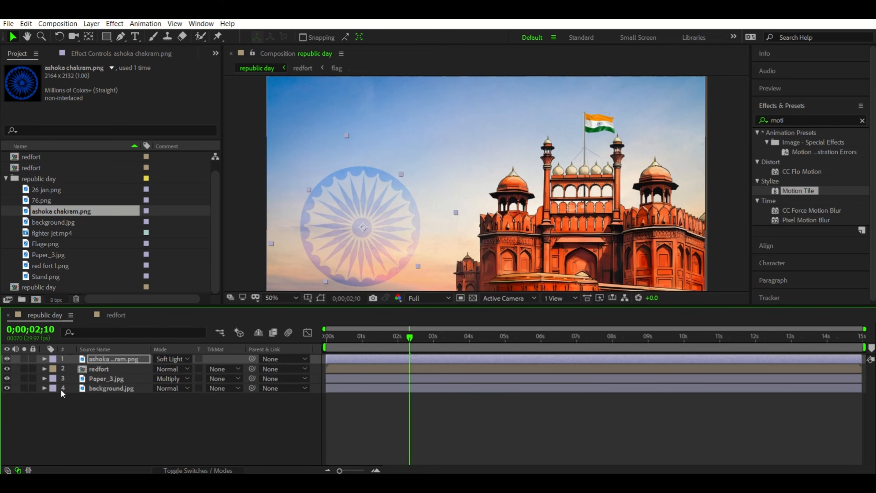
# Set the ashoka chakram layer's scale to 0% and add a scale keyframe at 0;00;02;15
pyautogui.press('s')
pyautogui.press('Home')
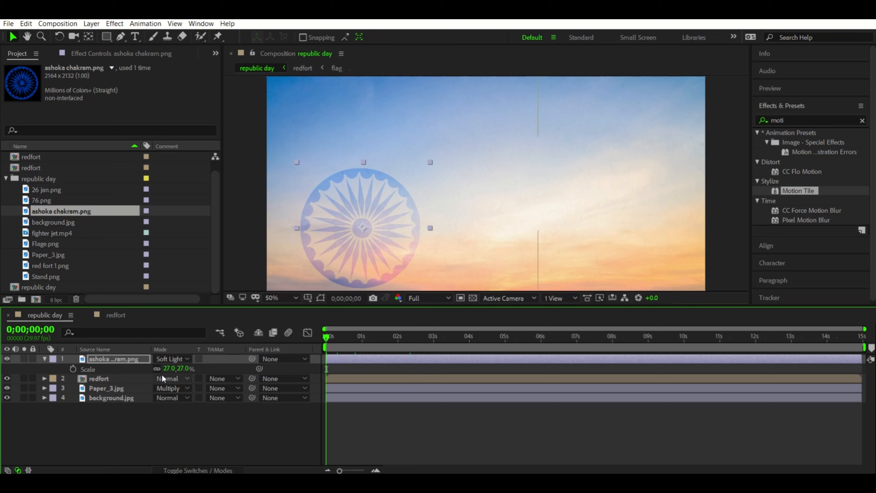
pyautogui.click(169, 368)
pyautogui.write('0')
pyautogui.press('Return')
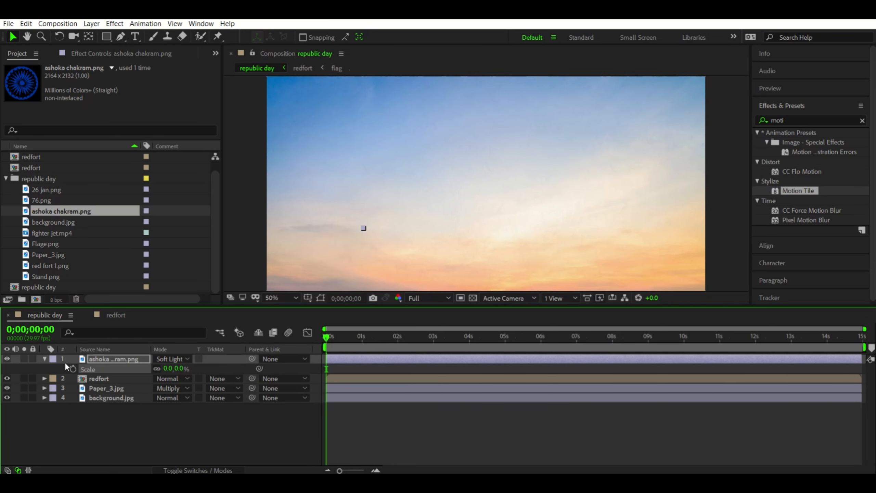
pyautogui.moveTo(390, 341); pyautogui.dragTo(415, 342)
pyautogui.press('pagedown')
pyautogui.press('pageup')
pyautogui.press('pageup')
pyautogui.press('pageup')
pyautogui.press('pagedown')
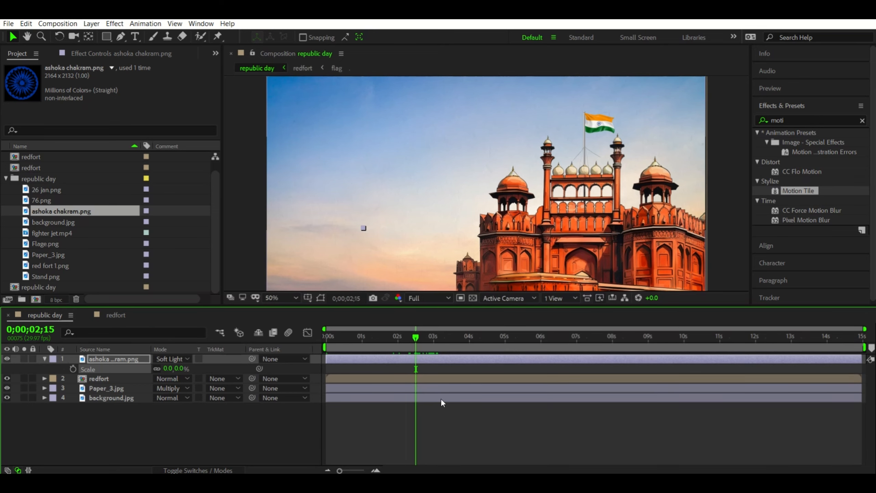
pyautogui.click(73, 369)
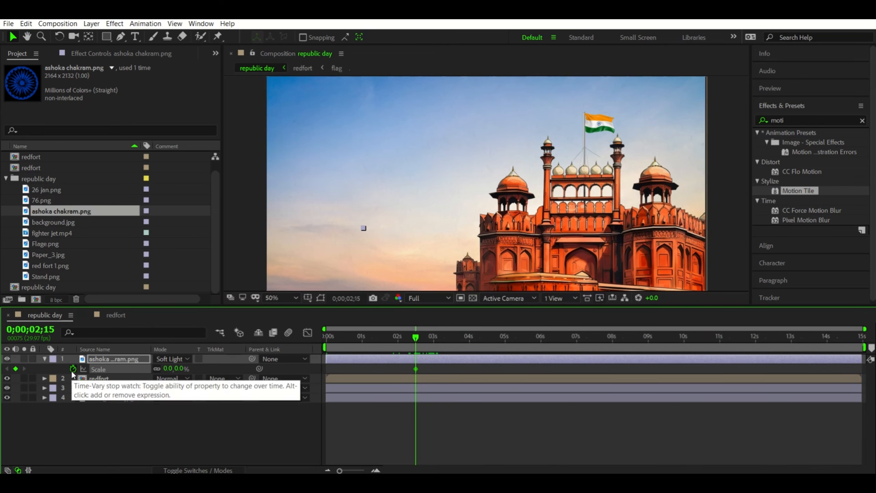
# Add a 27% scale keyframe for the chakra at 0;00;03;15 and preview the animation from the start
pyautogui.click(452, 337)
pyautogui.click(179, 368)
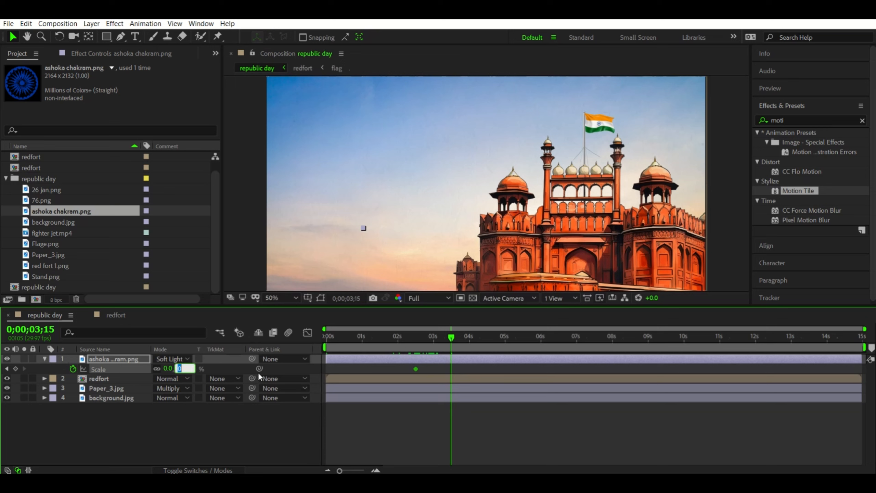
pyautogui.write('27')
pyautogui.press('Return')
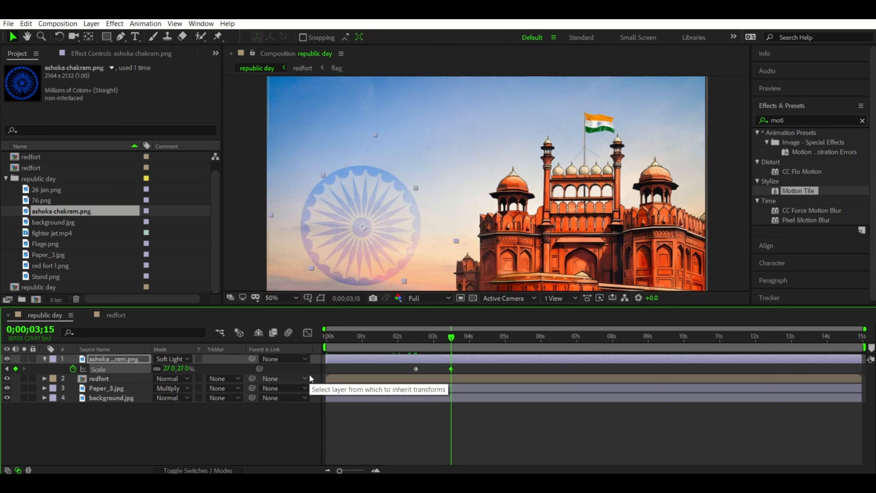
pyautogui.moveTo(415, 335); pyautogui.dragTo(218, 336)
pyautogui.press('space')
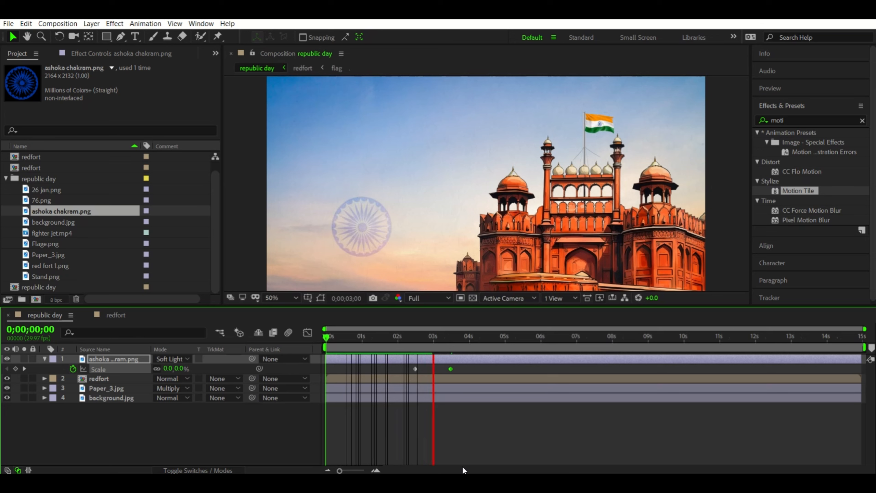
pyautogui.press('space')
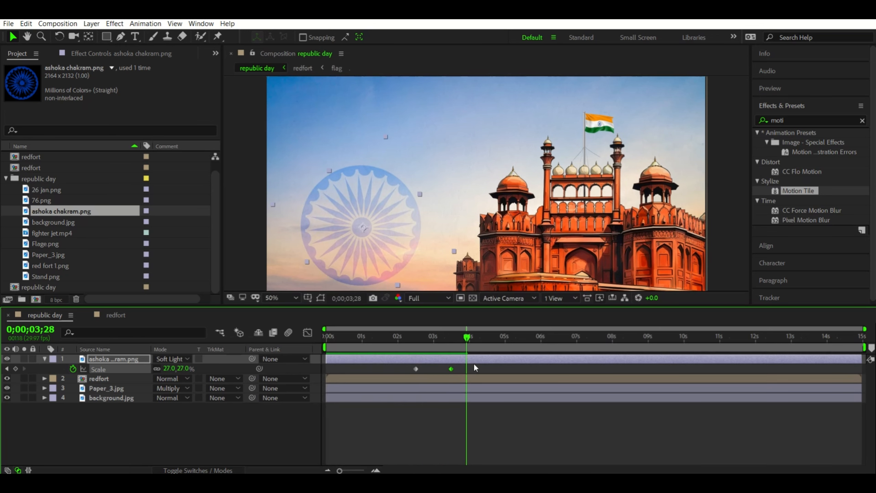
# Apply Easy Ease to both scale keyframes of the ashoka chakram layer
pyautogui.moveTo(475, 364); pyautogui.dragTo(392, 375)
pyautogui.press('F9')
pyautogui.rightClick(414, 367)
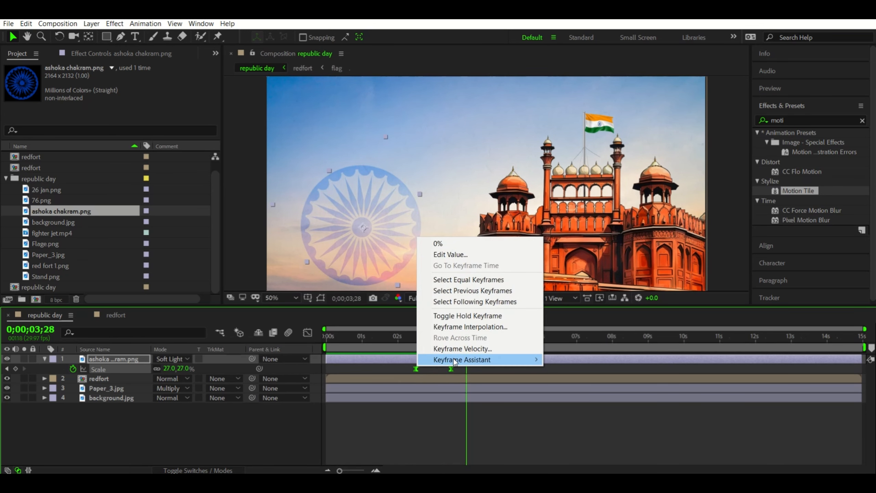
pyautogui.moveTo(453, 358)
pyautogui.click(629, 393)
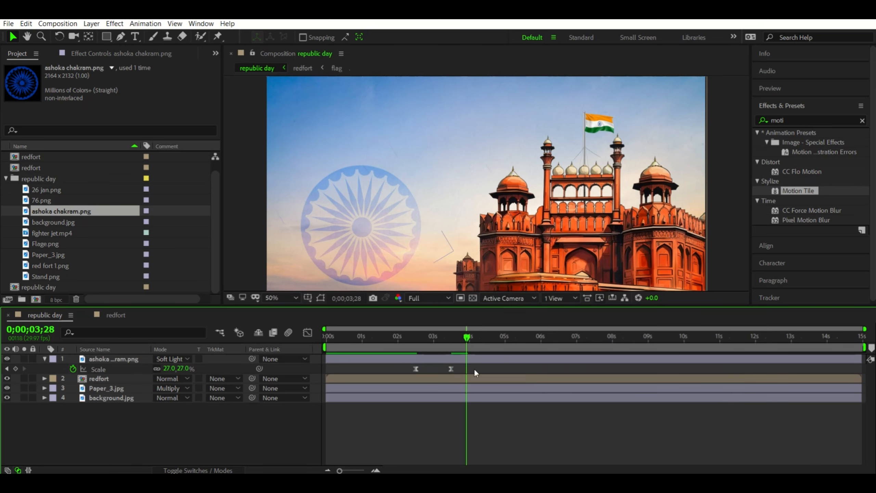
# Lengthen the first keyframe's outgoing handle in the chakra's scale graph for a slower start, and preview the result
pyautogui.click(307, 332)
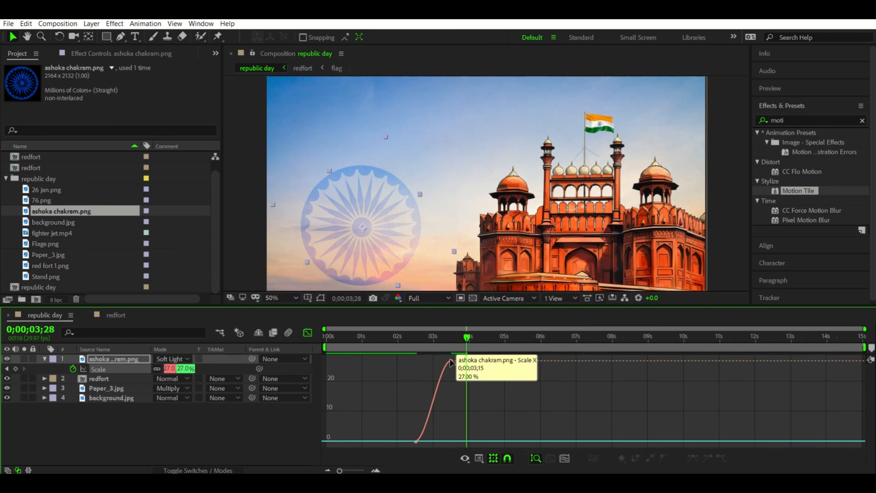
pyautogui.moveTo(427, 441); pyautogui.dragTo(467, 442)
pyautogui.click(307, 332)
pyautogui.press('space')
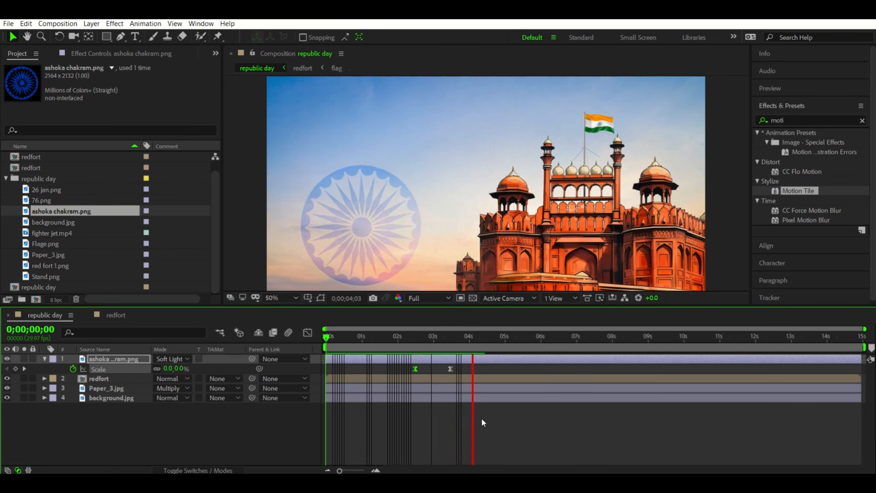
pyautogui.press('space')
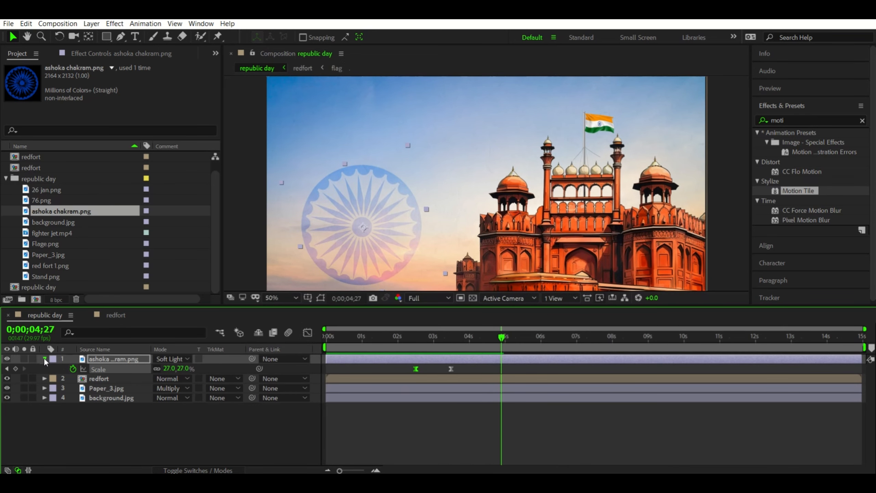
pyautogui.click(45, 359)
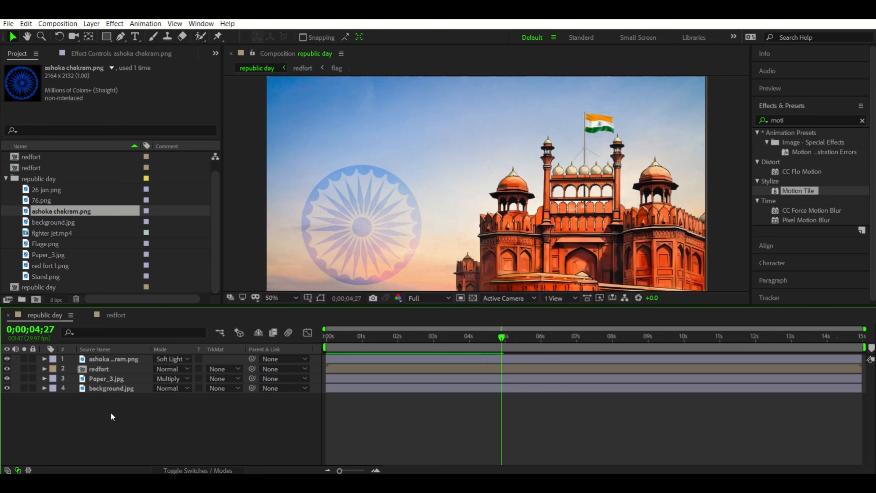
# Add 76.png as the top layer of the composition and scale it to 42%
pyautogui.moveTo(56, 200); pyautogui.dragTo(93, 358)
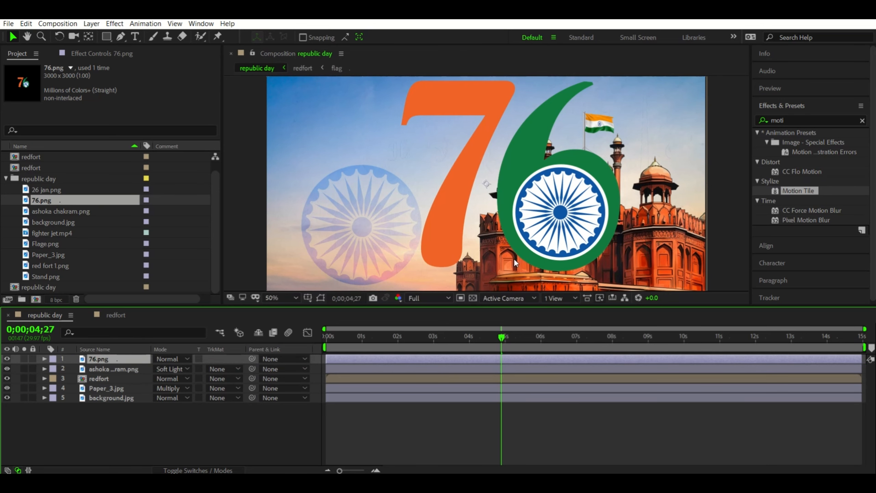
pyautogui.press('s')
pyautogui.moveTo(187, 369); pyautogui.dragTo(333, 366)
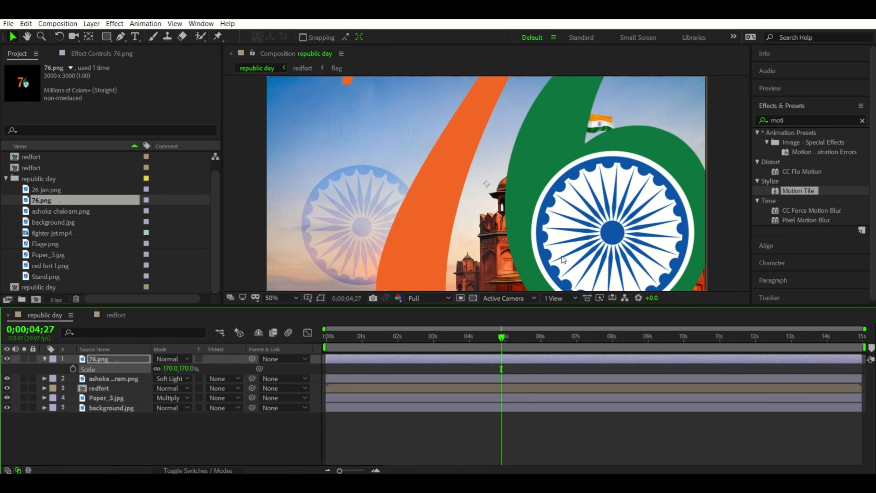
pyautogui.click(790, 245)
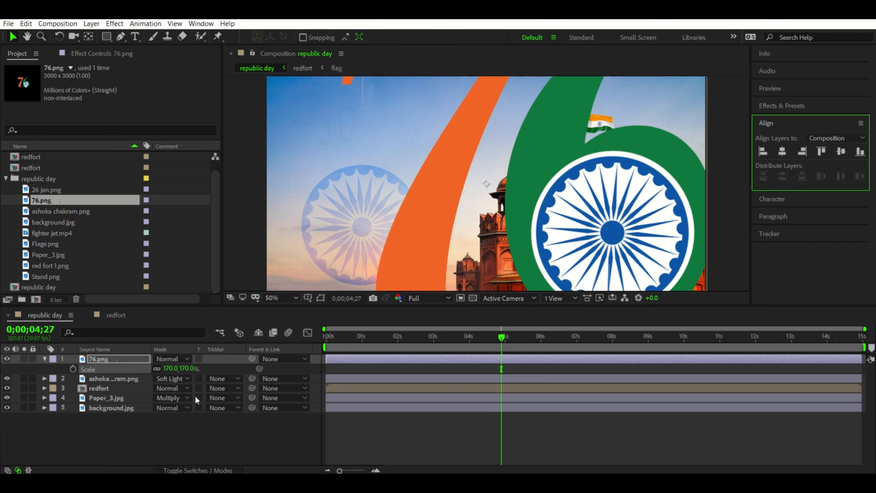
pyautogui.moveTo(185, 368); pyautogui.dragTo(115, 371)
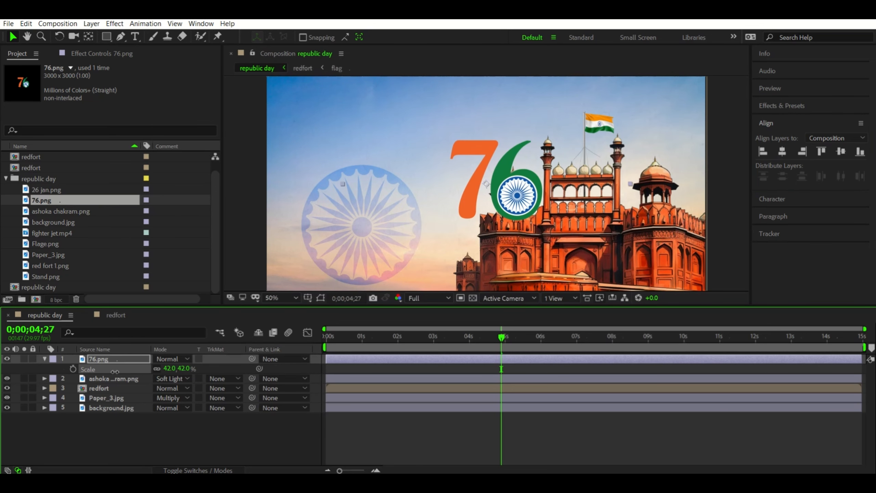
# Place the 76 graphic centred over the Ashoka Chakra and reduce its scale to 35%
pyautogui.moveTo(458, 193); pyautogui.dragTo(314, 260)
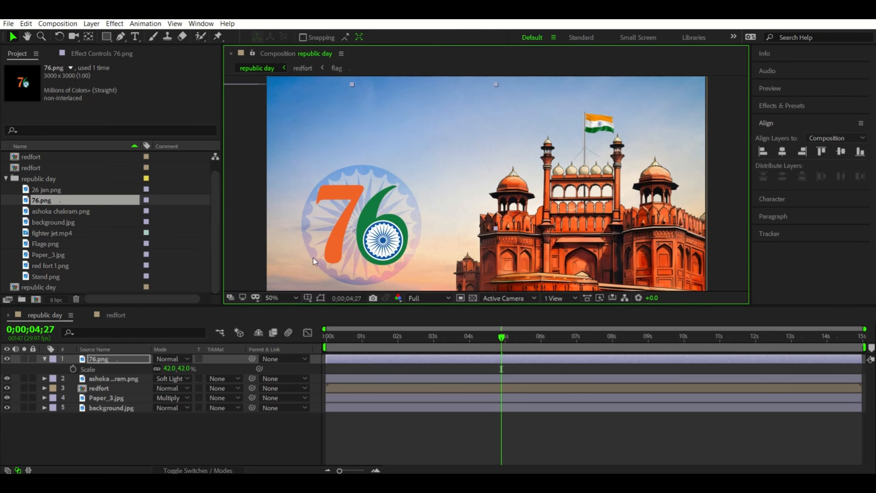
pyautogui.moveTo(186, 368)
pyautogui.mouseDown()
pyautogui.moveTo(173, 370)
pyautogui.moveTo(193, 369)
pyautogui.mouseUp()
pyautogui.moveTo(369, 253); pyautogui.dragTo(373, 259)
pyautogui.press('Right')
pyautogui.press('Right')
pyautogui.press('Right')
pyautogui.press('Right')
pyautogui.press('Right')
pyautogui.press('Right')
pyautogui.press('Right')
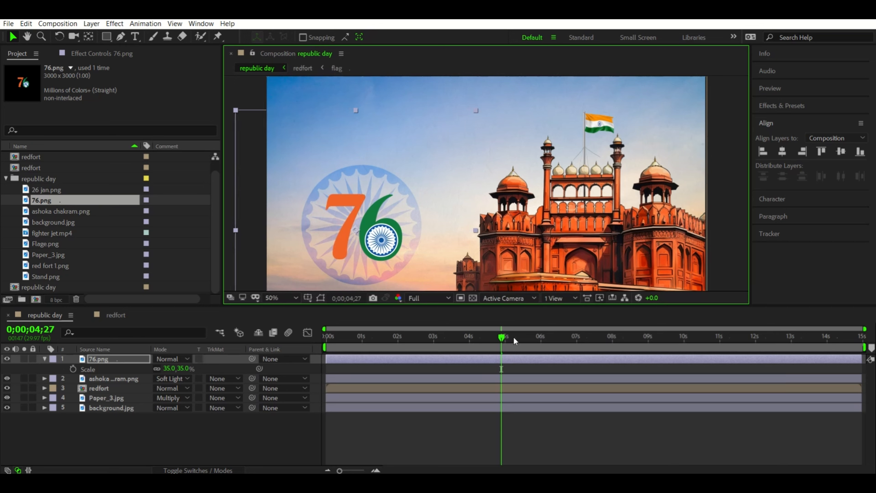
# Enlarge the 76.png layer to 3194% and add a scale keyframe at 0;00;03;20
pyautogui.moveTo(514, 341); pyautogui.dragTo(472, 347)
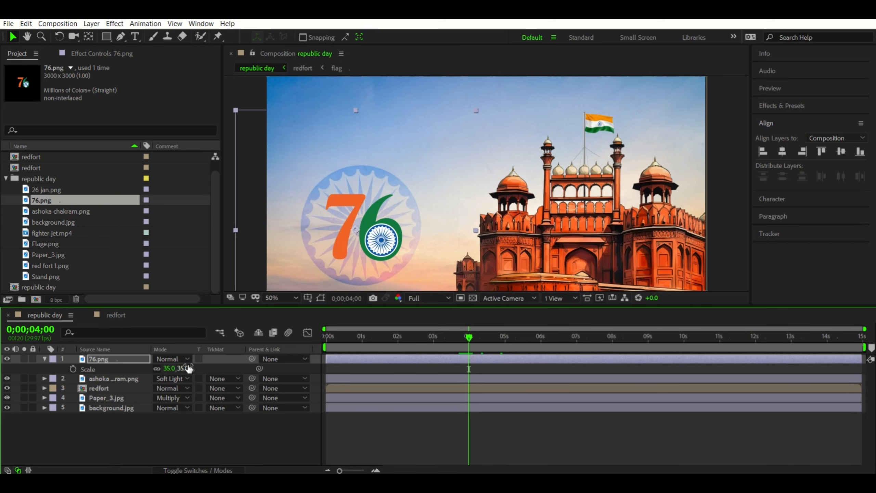
pyautogui.moveTo(187, 368); pyautogui.dragTo(679, 369)
pyautogui.moveTo(181, 368); pyautogui.dragTo(516, 440)
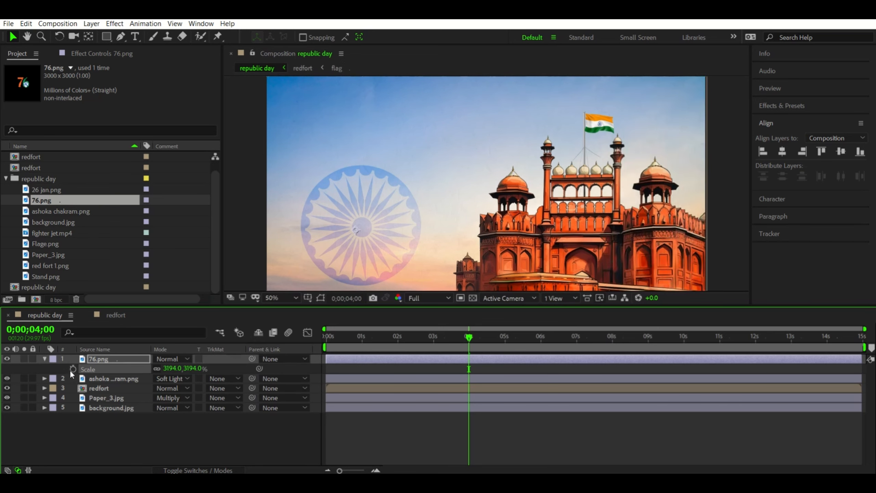
pyautogui.moveTo(465, 345)
pyautogui.mouseDown()
pyautogui.moveTo(436, 347)
pyautogui.moveTo(461, 348)
pyautogui.moveTo(458, 355)
pyautogui.mouseUp()
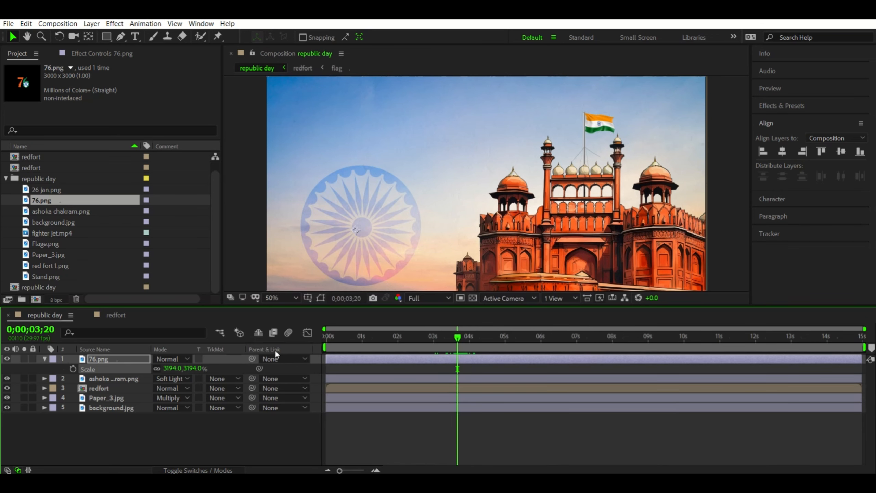
pyautogui.click(73, 369)
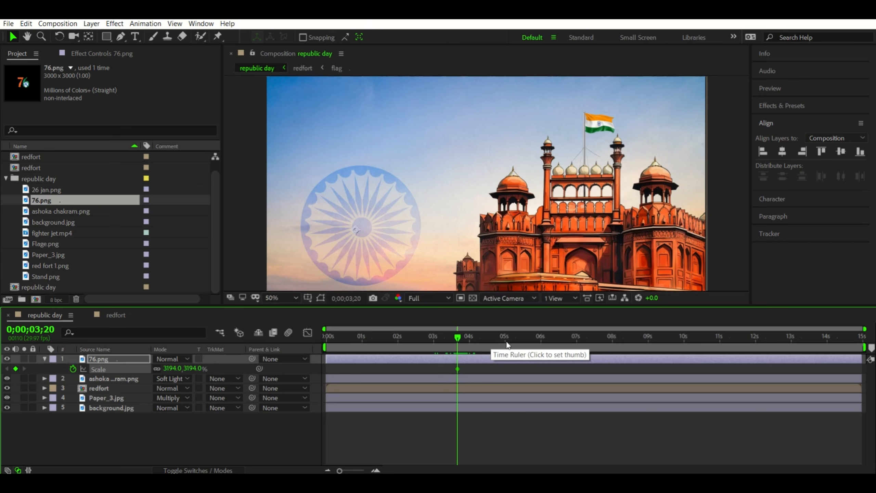
# Add a 34% scale keyframe for 76.png at 0;00;04;20 and scrub through the scale-down
pyautogui.click(488, 340)
pyautogui.moveTo(489, 342); pyautogui.dragTo(491, 344)
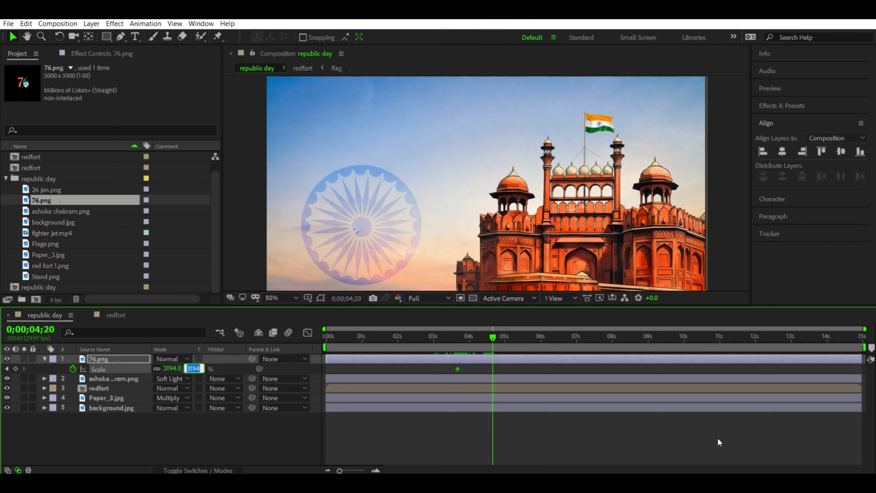
pyautogui.write('34')
pyautogui.press('Return')
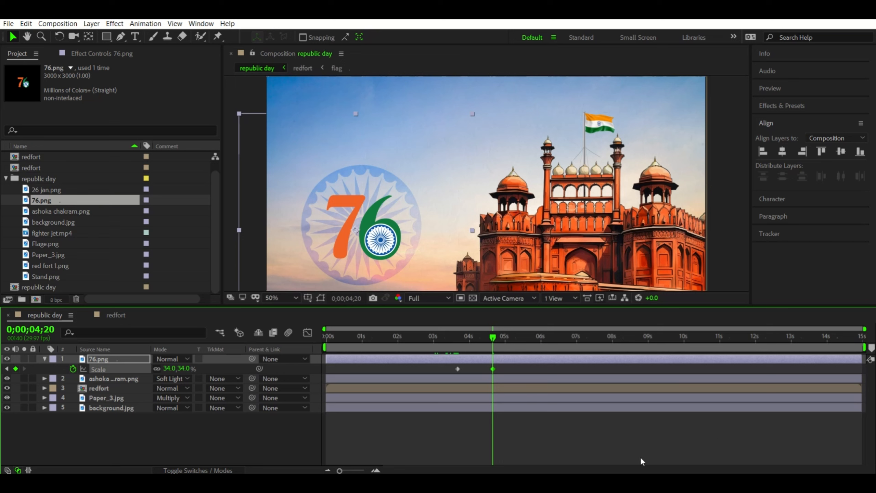
pyautogui.click(411, 447)
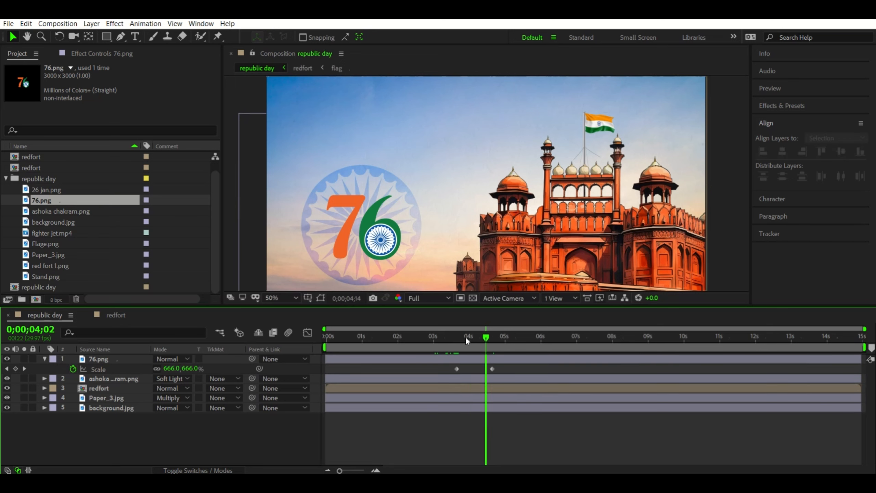
pyautogui.click(465, 337)
pyautogui.moveTo(464, 338); pyautogui.dragTo(457, 366)
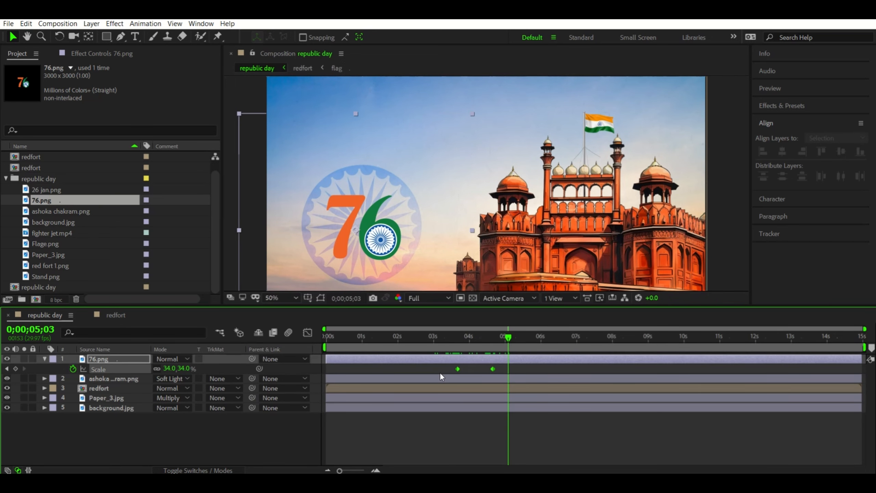
# Extend the handles of both 76.png scale keyframes in the graph editor to form a steep S-shaped curve
pyautogui.click(307, 332)
pyautogui.click(458, 361)
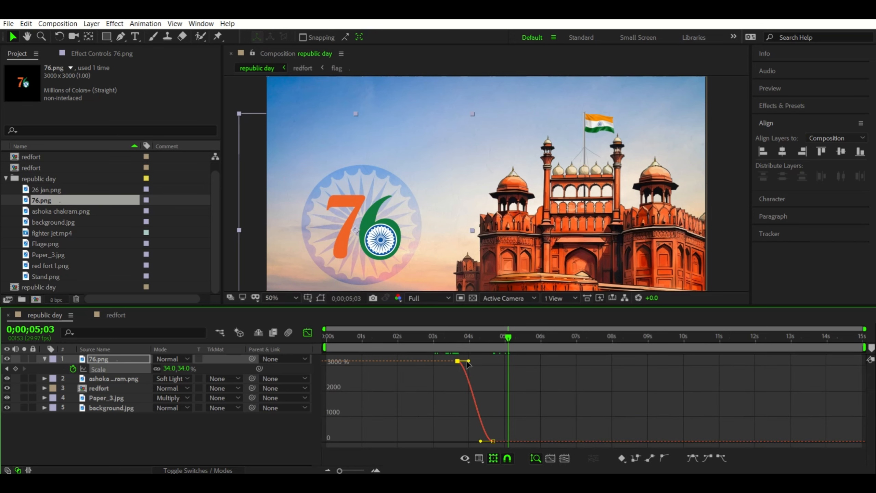
pyautogui.moveTo(469, 361); pyautogui.dragTo(534, 365)
pyautogui.moveTo(481, 441); pyautogui.dragTo(462, 444)
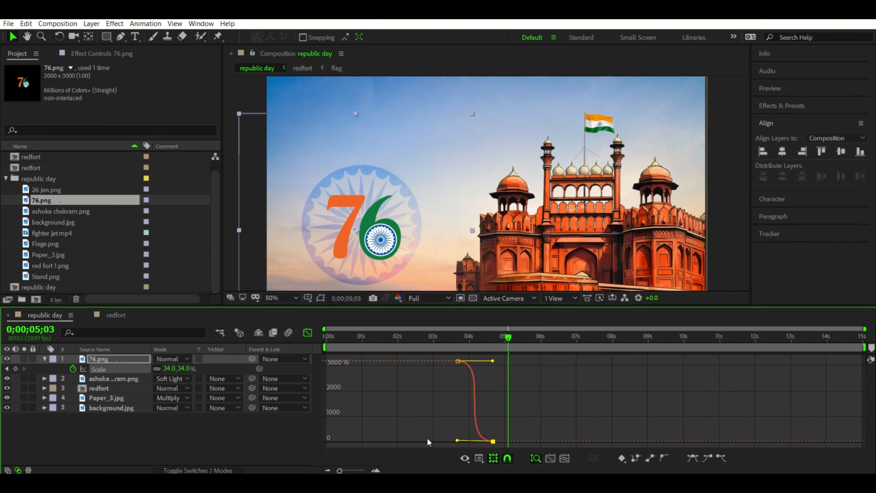
# Return to the layer timeline and preview the composition from the start to check the 76 scale-down
pyautogui.click(307, 332)
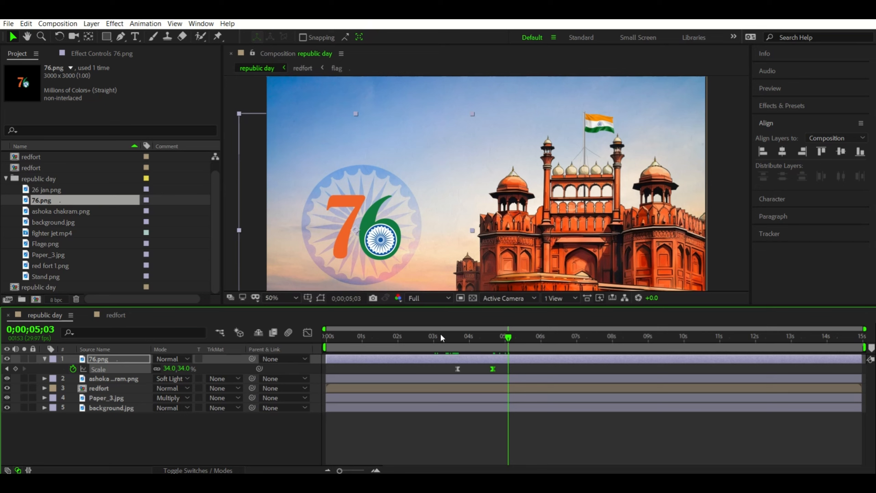
pyautogui.press('Home')
pyautogui.press('space')
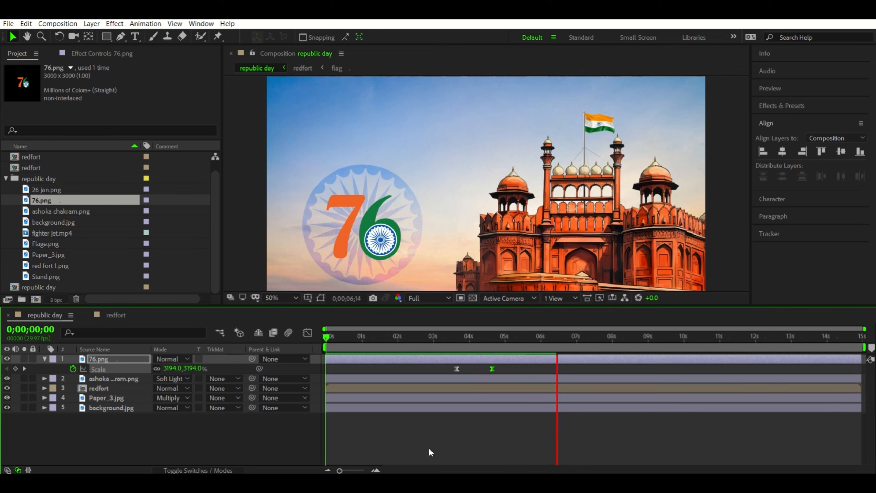
pyautogui.press('space')
pyautogui.moveTo(472, 342); pyautogui.dragTo(550, 346)
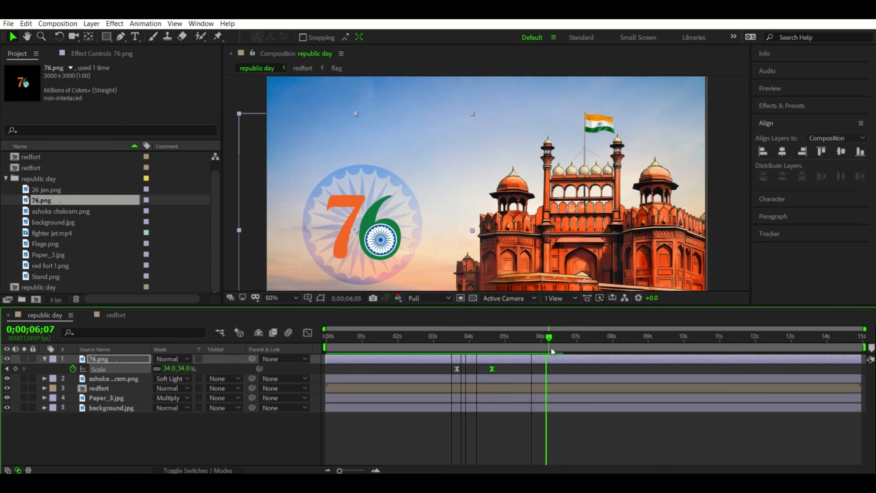
pyautogui.press('space')
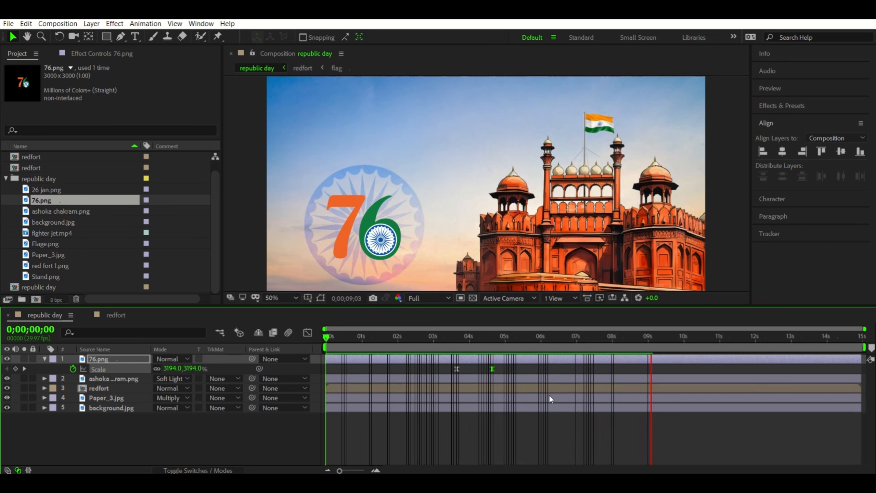
pyautogui.press('space')
# Scrub around the 76.png scale keyframes and replay the section from 0;00;04;04
pyautogui.click(520, 343)
pyautogui.moveTo(520, 344); pyautogui.dragTo(518, 344)
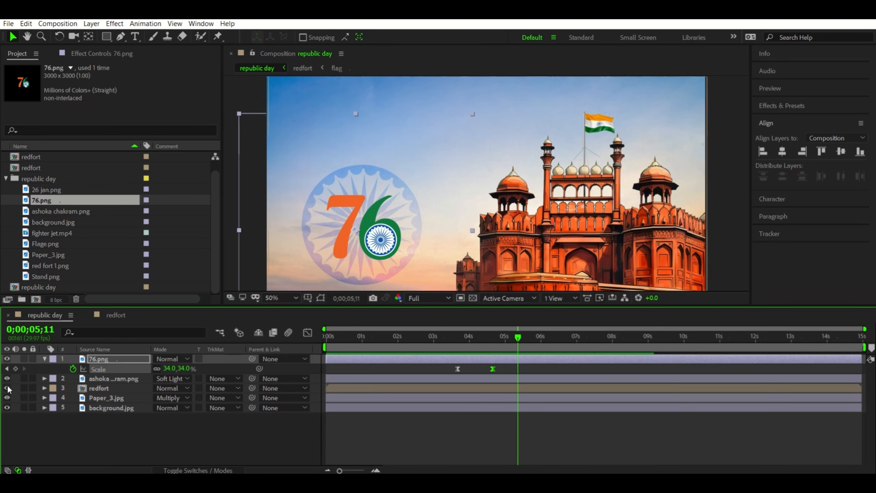
pyautogui.click(45, 359)
pyautogui.moveTo(435, 346); pyautogui.dragTo(473, 347)
pyautogui.press('space')
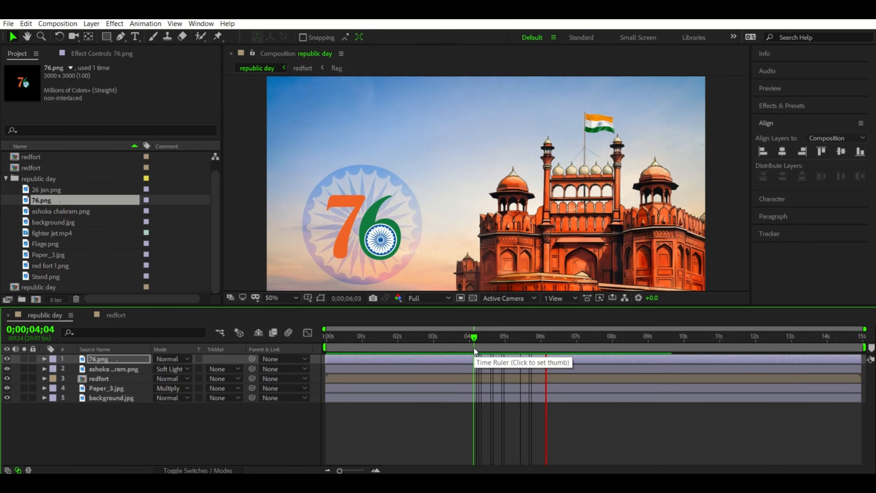
pyautogui.press('u')
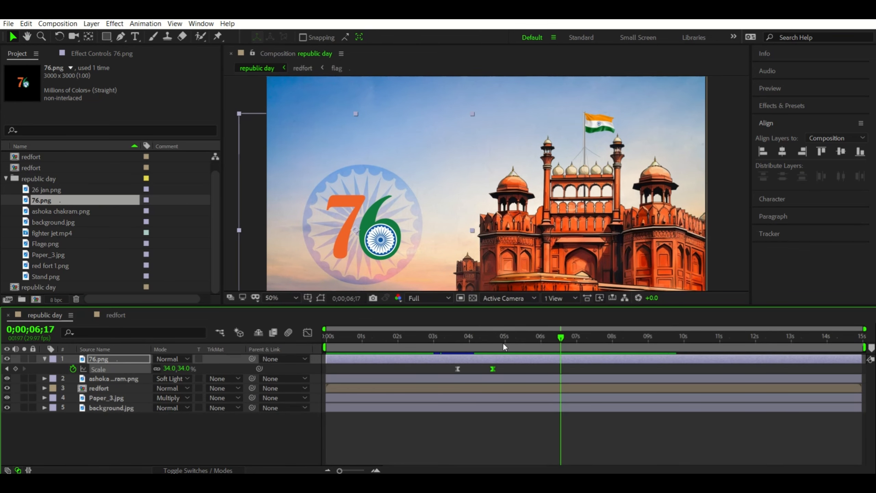
# Collapse the 76.png layer's properties at 0;00;05;01 and add fighter jet.mp4 as the top layer
pyautogui.click(504, 345)
pyautogui.click(44, 359)
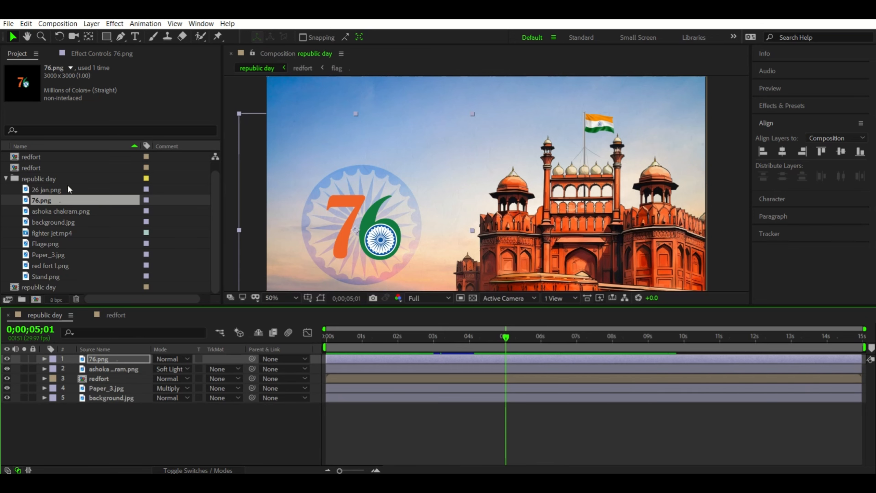
pyautogui.click(62, 233)
pyautogui.moveTo(62, 233); pyautogui.dragTo(102, 356)
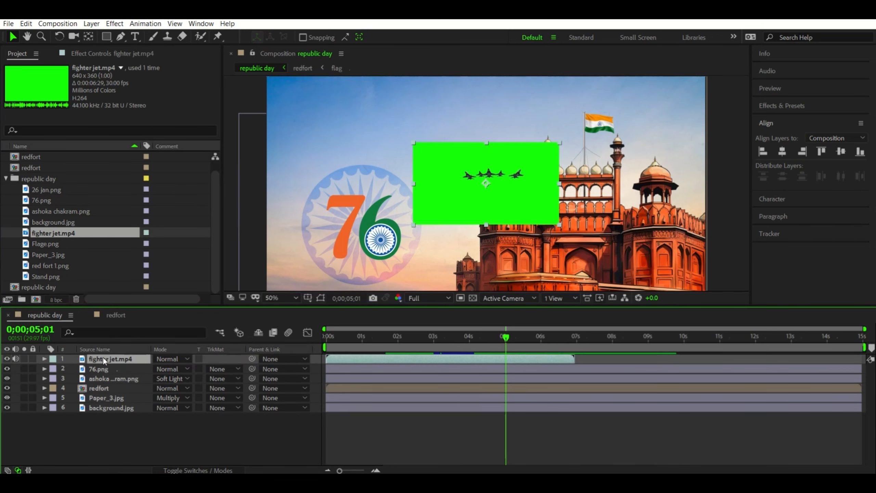
# Scale the fighter jet.mp4 layer to 176% and position it over the sky and flag above the Red Fort
pyautogui.press('s')
pyautogui.moveTo(169, 368); pyautogui.dragTo(191, 368)
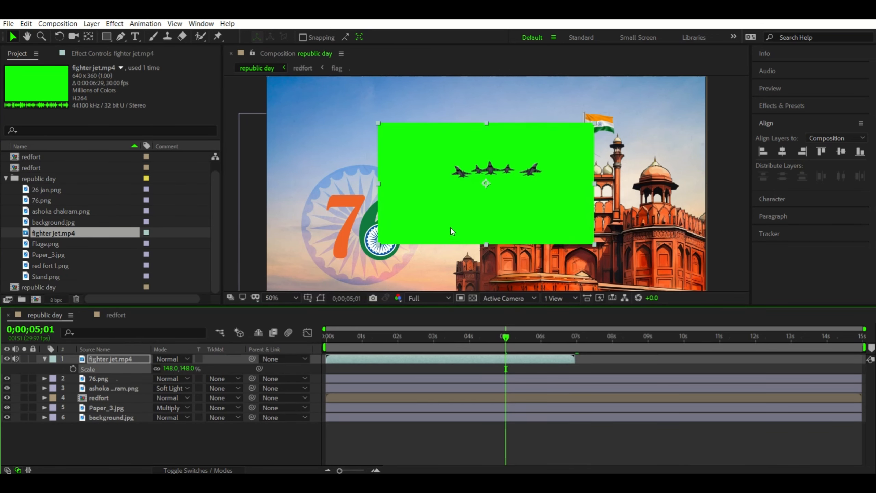
pyautogui.moveTo(450, 227); pyautogui.dragTo(575, 176)
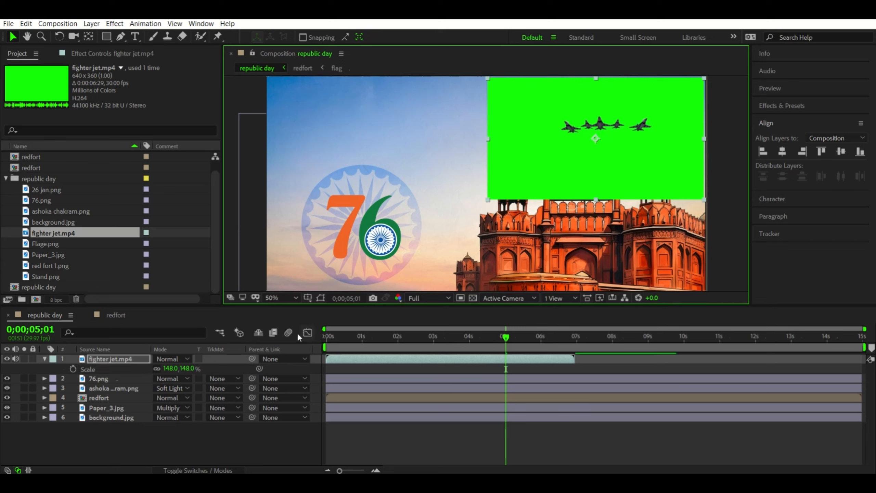
pyautogui.moveTo(186, 368); pyautogui.dragTo(204, 368)
pyautogui.click(544, 221)
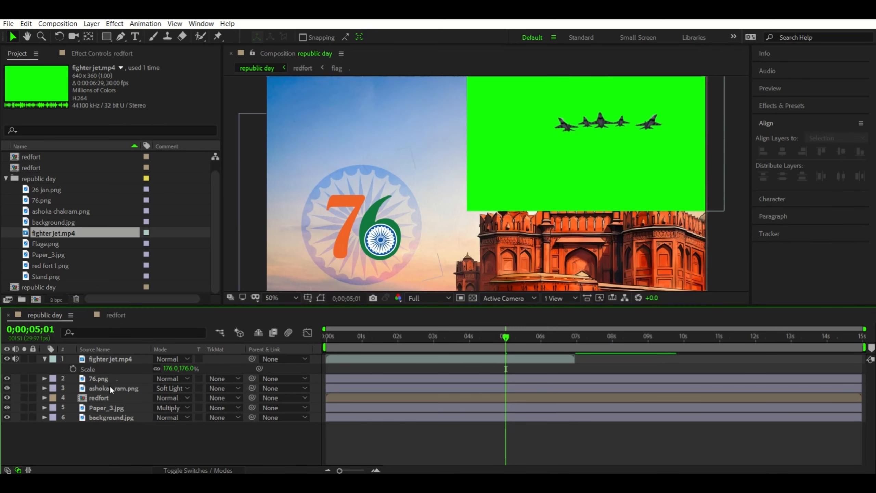
pyautogui.click(110, 359)
pyautogui.moveTo(697, 189); pyautogui.dragTo(687, 191)
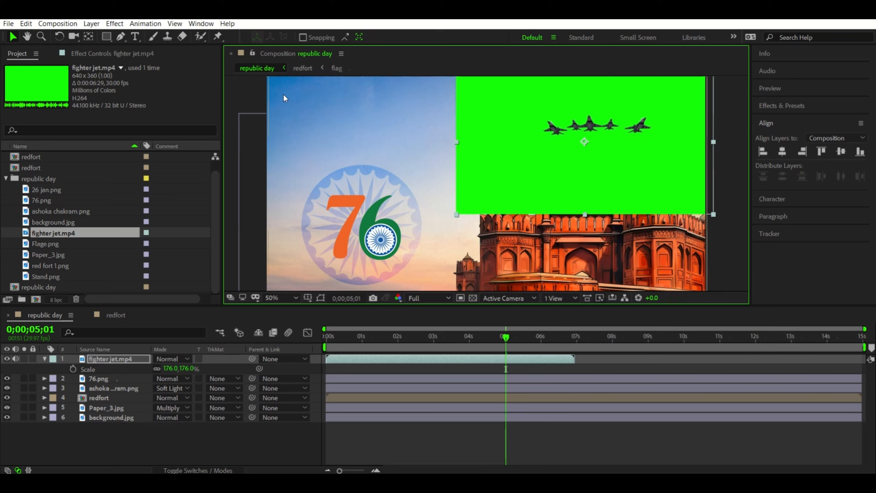
# Apply the Keylight (1.2) effect to fighter jet.mp4 and sample its green background as the screen colour
pyautogui.click(114, 24)
pyautogui.moveTo(142, 181)
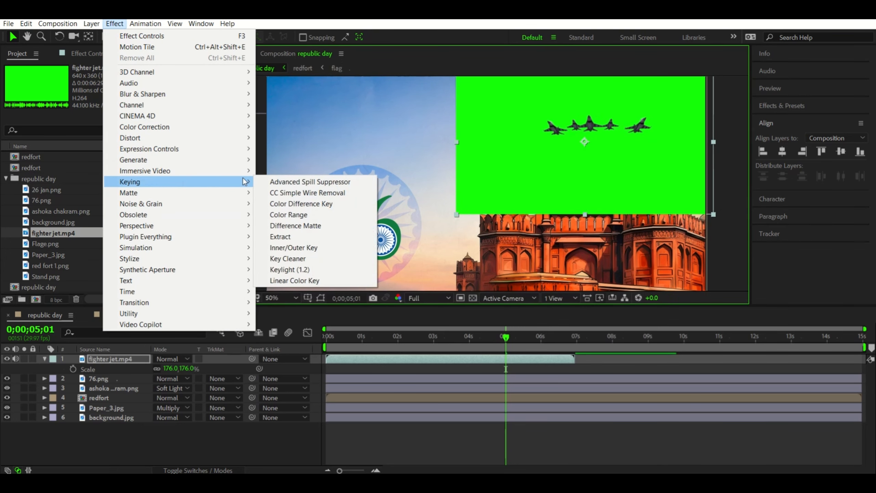
pyautogui.click(283, 268)
pyautogui.click(491, 146)
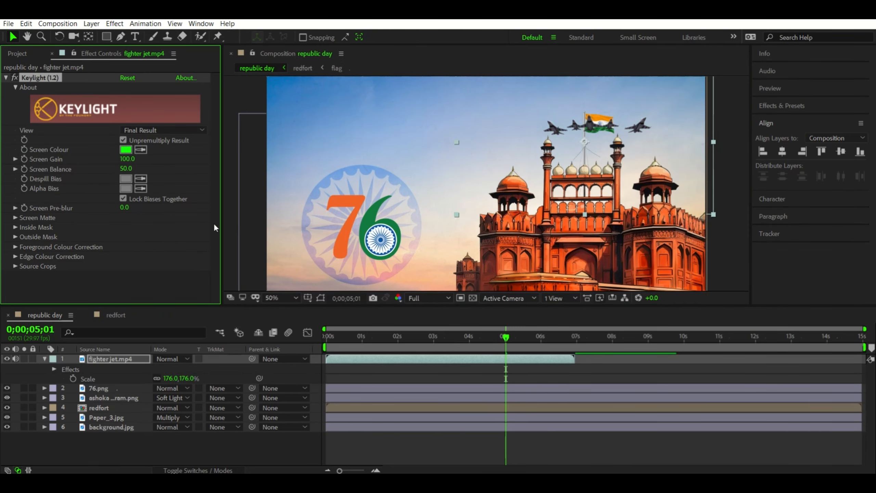
# Shift fighter jet.mp4 to start at about 2 seconds, split it at 0;00;05;01 and delete the earlier part
pyautogui.moveTo(452, 358); pyautogui.dragTo(510, 359)
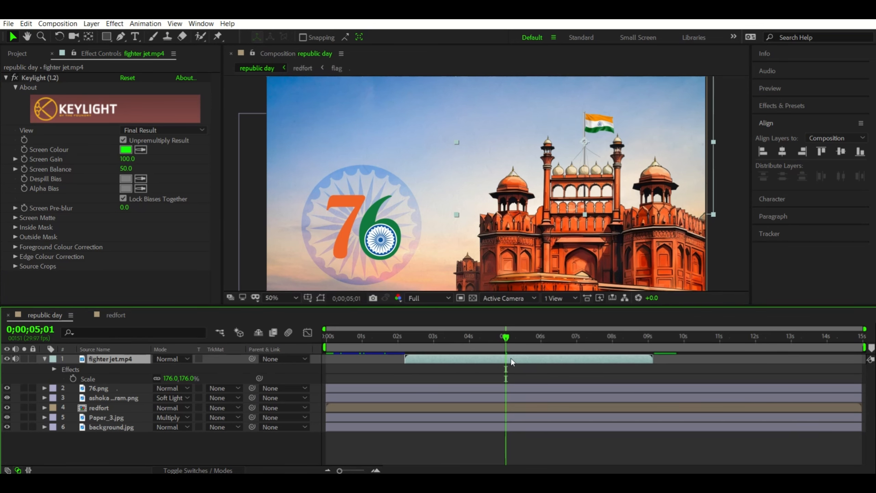
pyautogui.hotkey('ctrl', 'shift', 'd')
pyautogui.click(496, 367)
pyautogui.press('Delete')
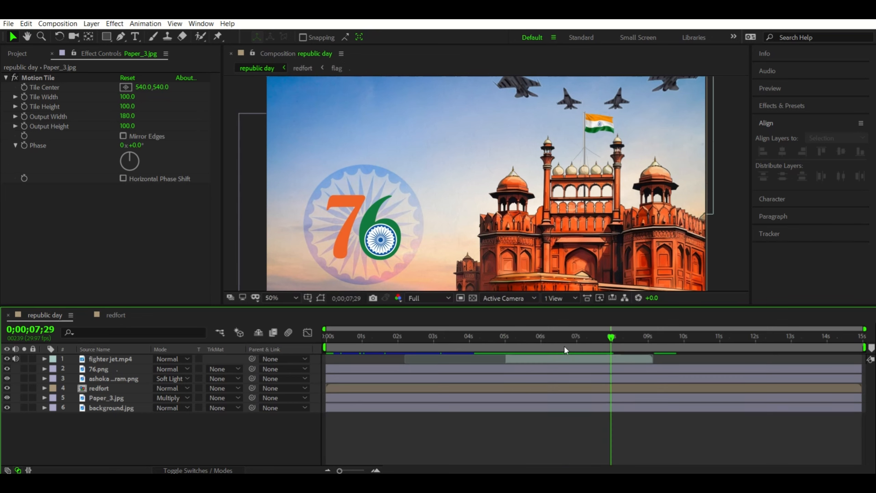
# Split fighter jet.mp4 at 0;00;06;01, delete the earlier part and move the remainder to start at about 5 seconds
pyautogui.click(542, 346)
pyautogui.click(540, 355)
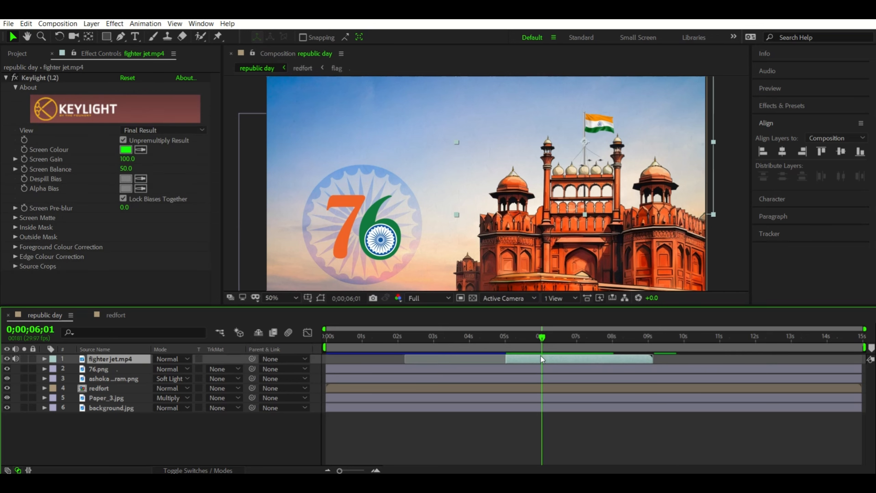
pyautogui.hotkey('ctrl', 'shift', 'd')
pyautogui.press('Delete')
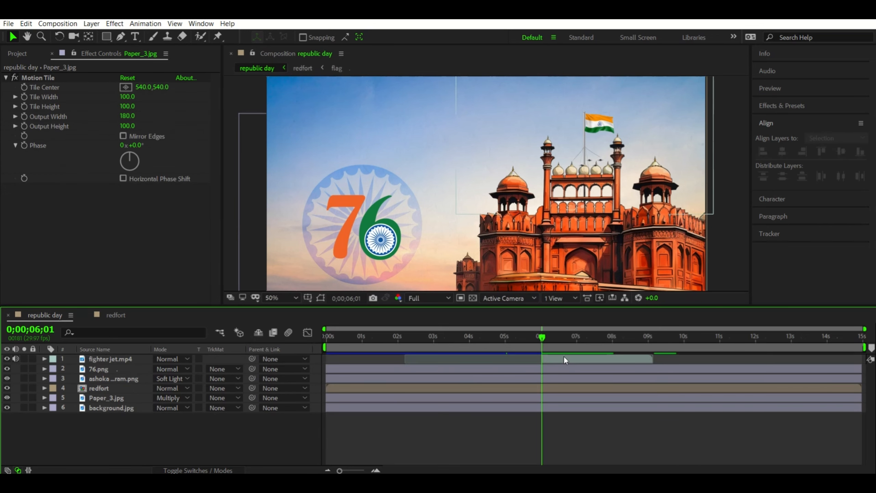
pyautogui.moveTo(564, 356); pyautogui.dragTo(534, 360)
# Play the composition from 0;00;04;29 to check when the fighter jets appear
pyautogui.click(500, 336)
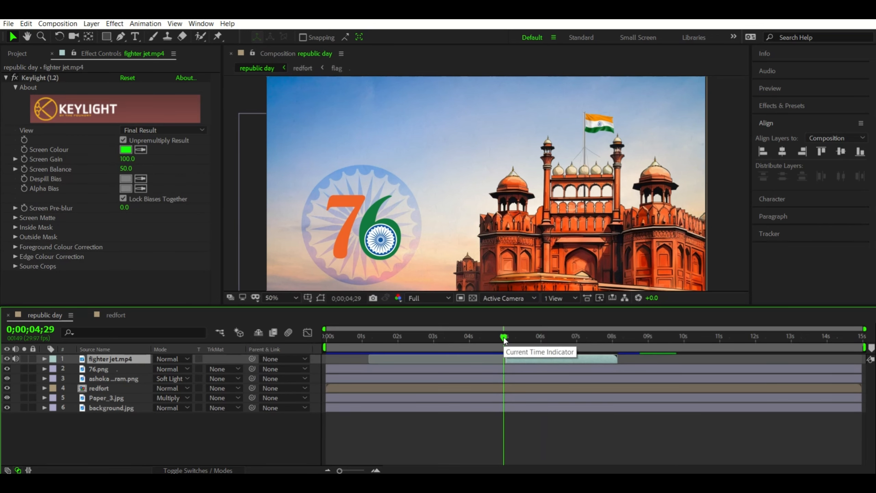
pyautogui.press('space')
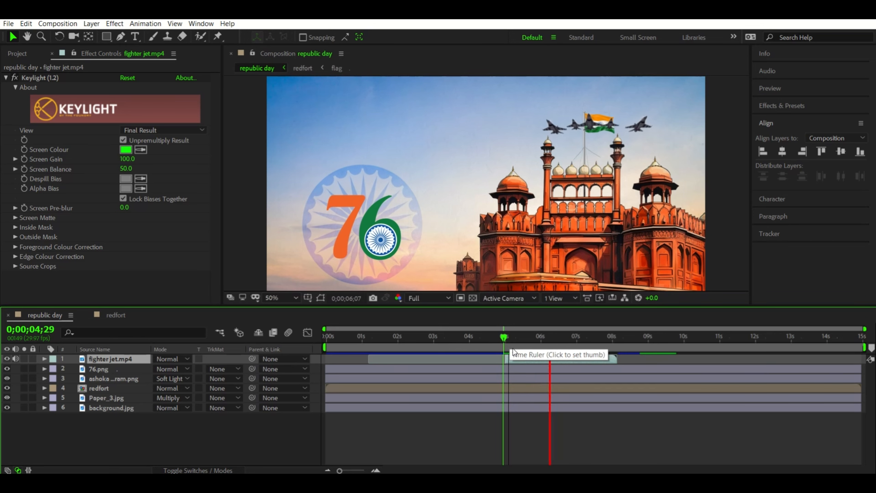
pyautogui.click(509, 346)
pyautogui.moveTo(510, 347); pyautogui.dragTo(508, 351)
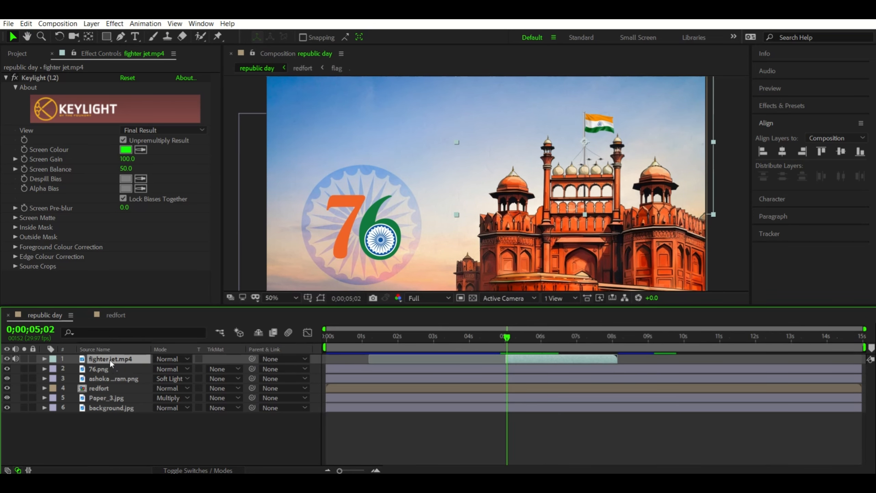
# Move the fighter jet.mp4 layer directly below redfort and preview the jets flying behind the fort
pyautogui.moveTo(111, 359); pyautogui.dragTo(111, 387)
pyautogui.click(476, 341)
pyautogui.press('space')
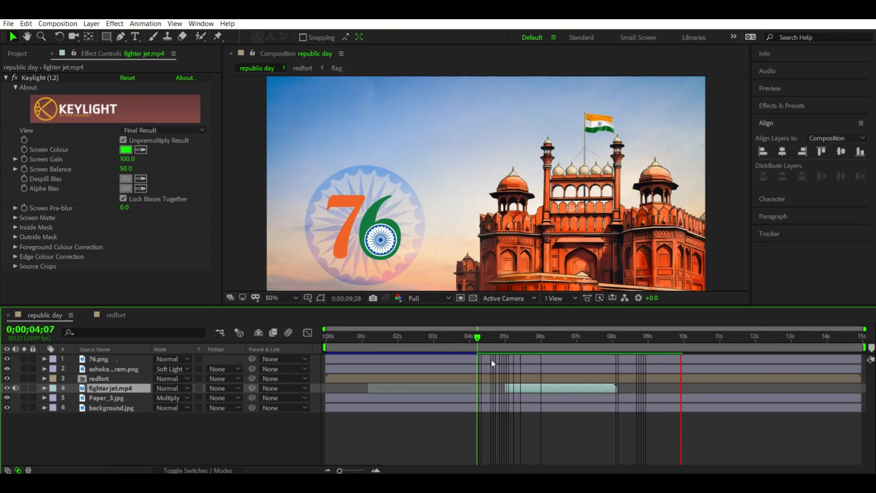
pyautogui.click(507, 342)
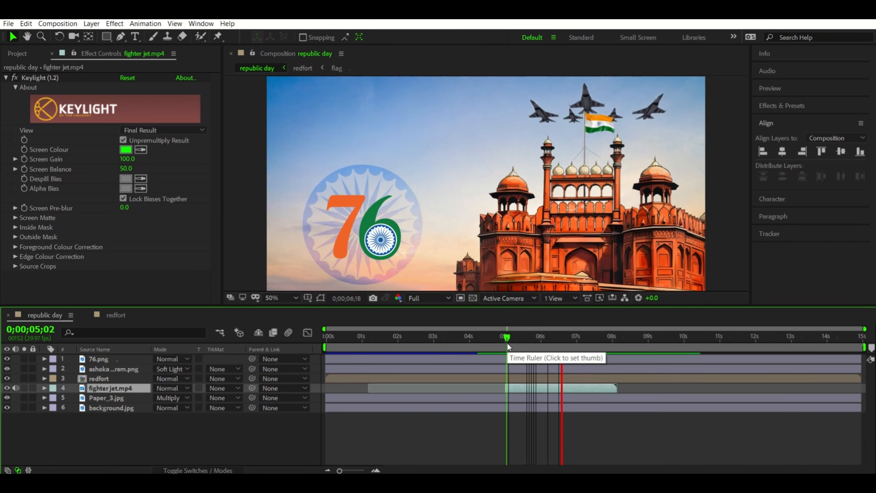
pyautogui.press('space')
# Show the project items, deselect the fighter jet.mp4 layer and collapse the republic day folder
pyautogui.click(11, 53)
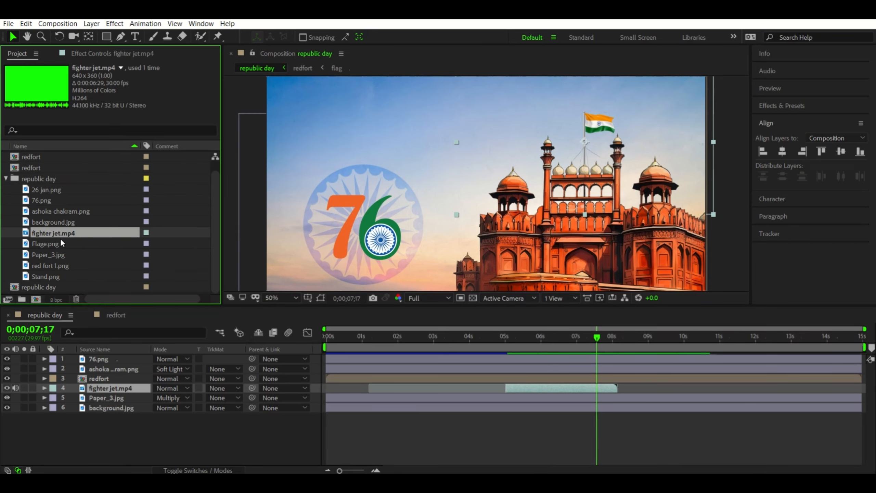
pyautogui.click(219, 434)
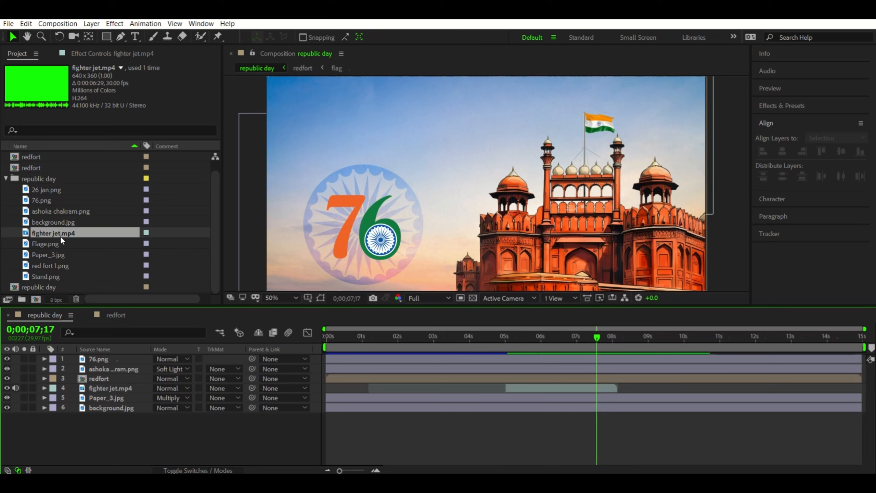
pyautogui.click(5, 178)
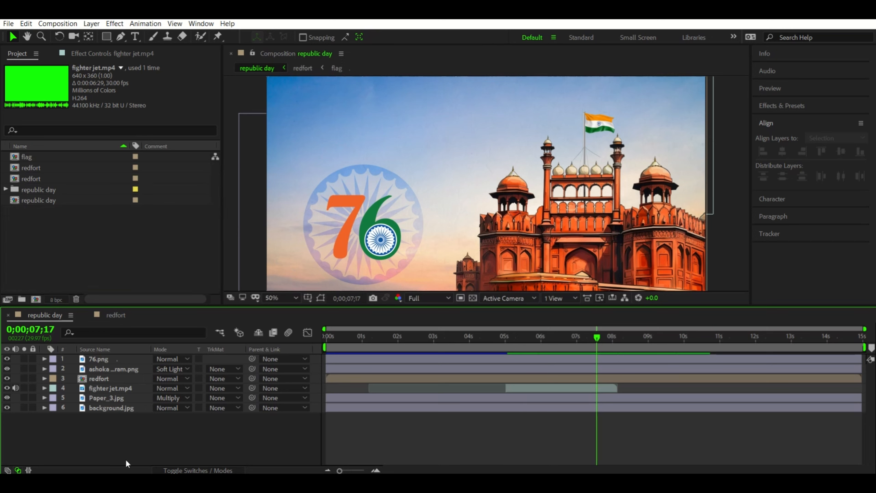
# Add a text layer reading "happy Republic day" near the top of the composition and centre it horizontally
pyautogui.hotkey('ctrl', 't')
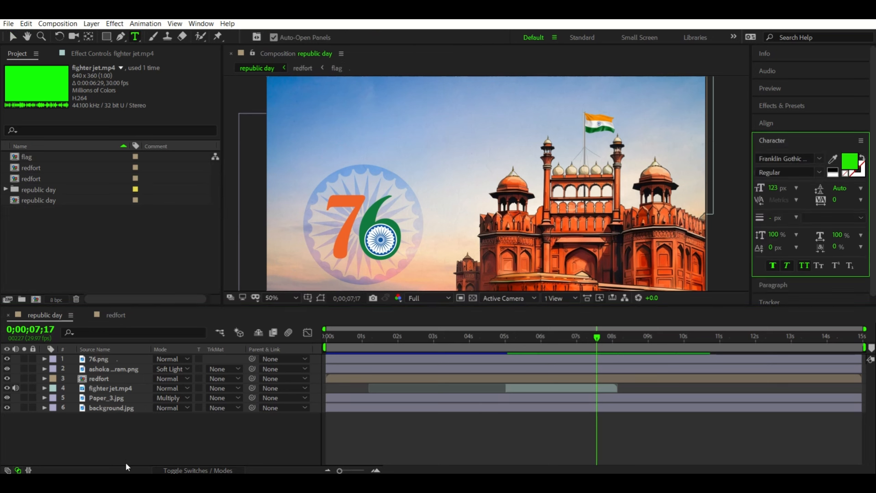
pyautogui.click(395, 97)
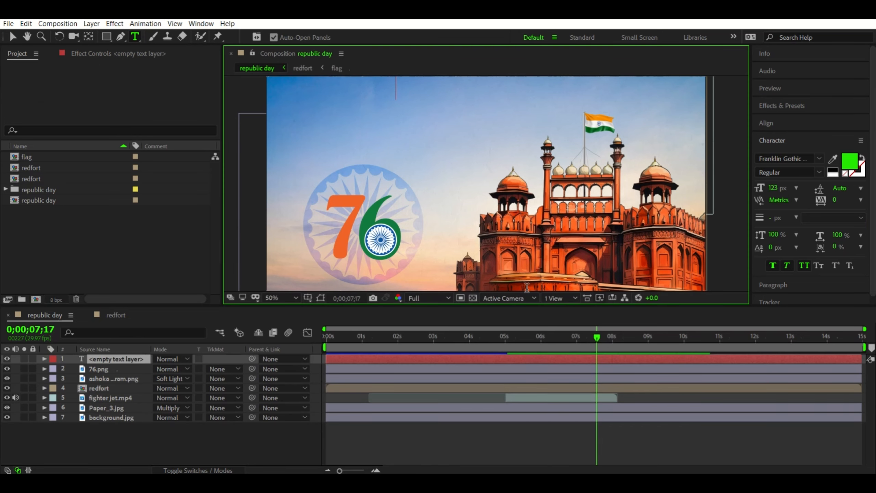
pyautogui.write('happy R')
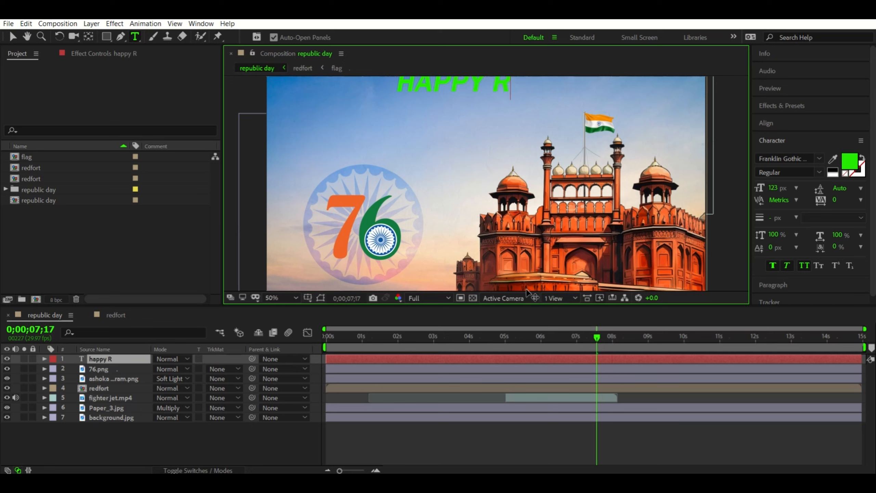
pyautogui.write('epublic day')
pyautogui.click(12, 36)
pyautogui.click(766, 123)
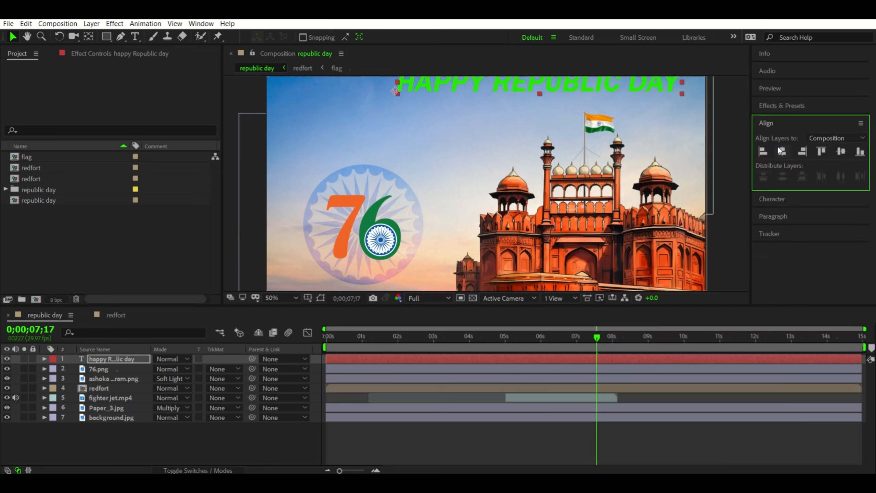
pyautogui.click(782, 151)
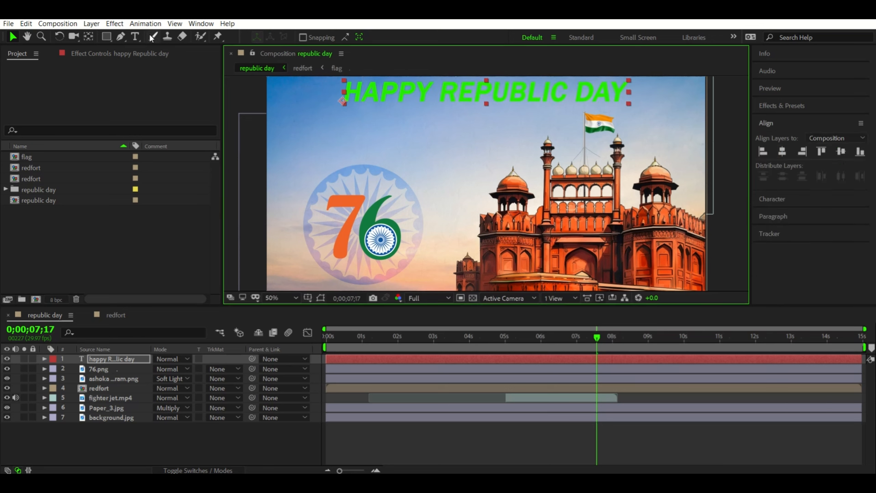
# Change the fill colour of the word HAPPY in the title to bright orange
pyautogui.click(134, 36)
pyautogui.moveTo(435, 92); pyautogui.dragTo(341, 91)
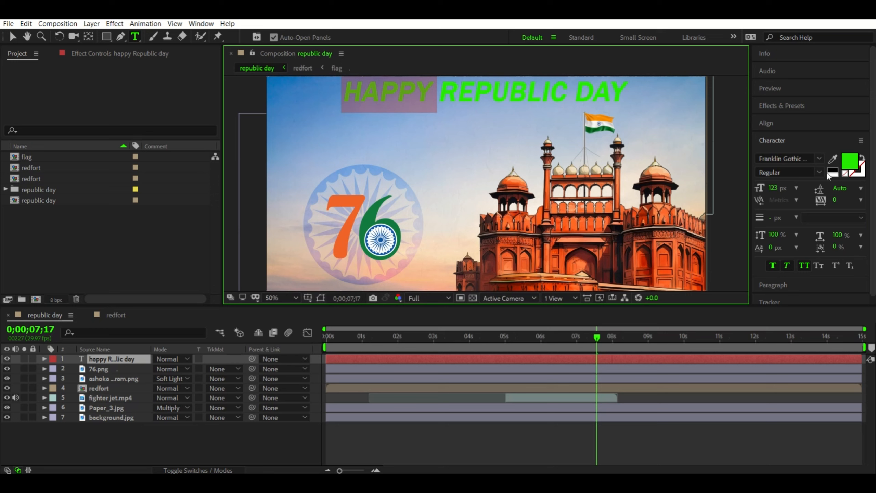
pyautogui.click(852, 167)
pyautogui.moveTo(200, 214); pyautogui.dragTo(200, 247)
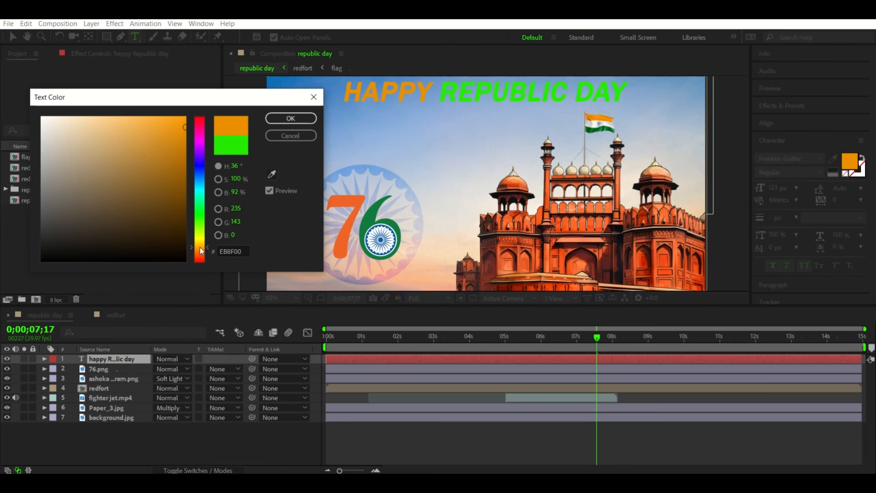
pyautogui.click(186, 117)
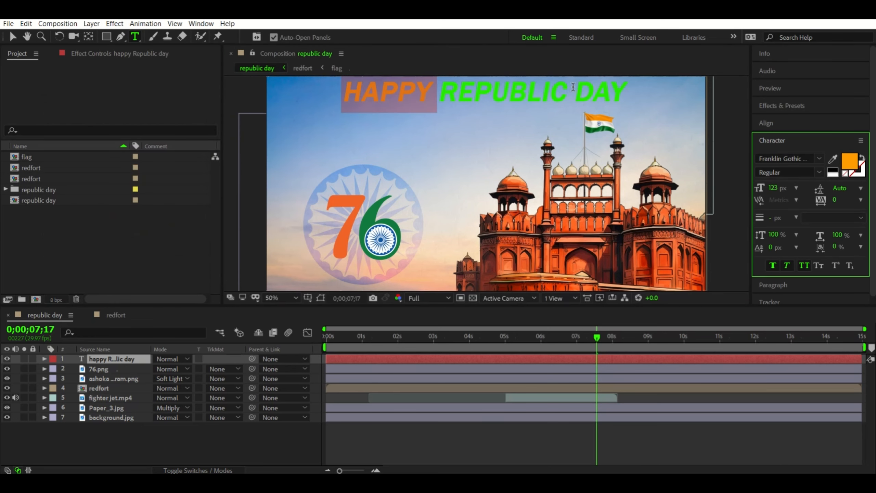
# Change the fill colour of the word REPUBLIC in the title to white
pyautogui.moveTo(570, 92); pyautogui.dragTo(421, 94)
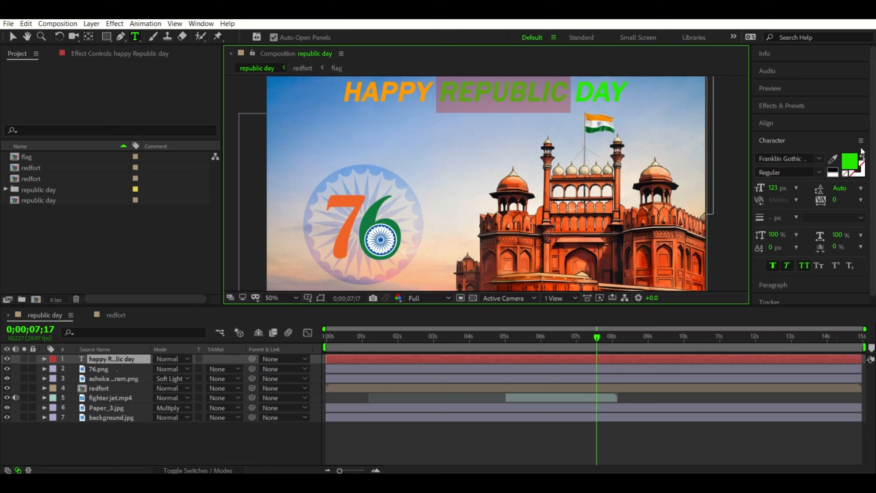
pyautogui.click(850, 161)
pyautogui.click(91, 128)
pyautogui.click(292, 118)
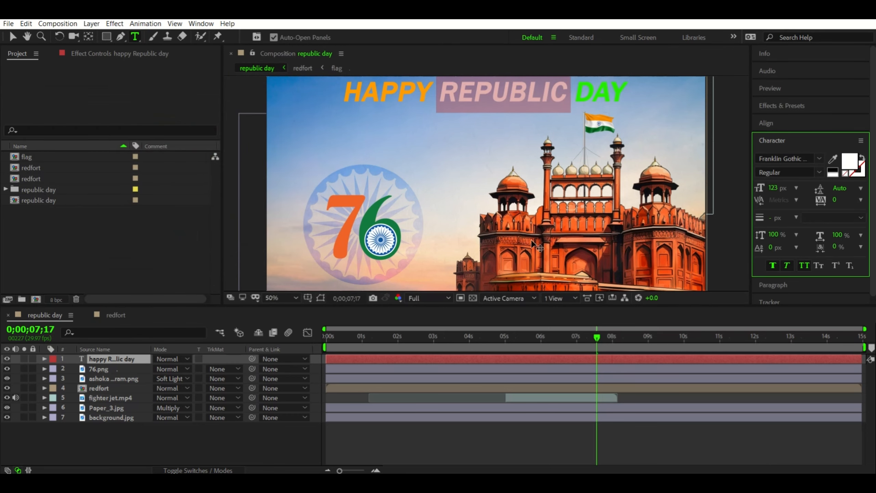
# Change the fill colour of the word DAY in the title to green 00EC00
pyautogui.click(746, 354)
pyautogui.moveTo(624, 83); pyautogui.dragTo(581, 87)
pyautogui.click(856, 168)
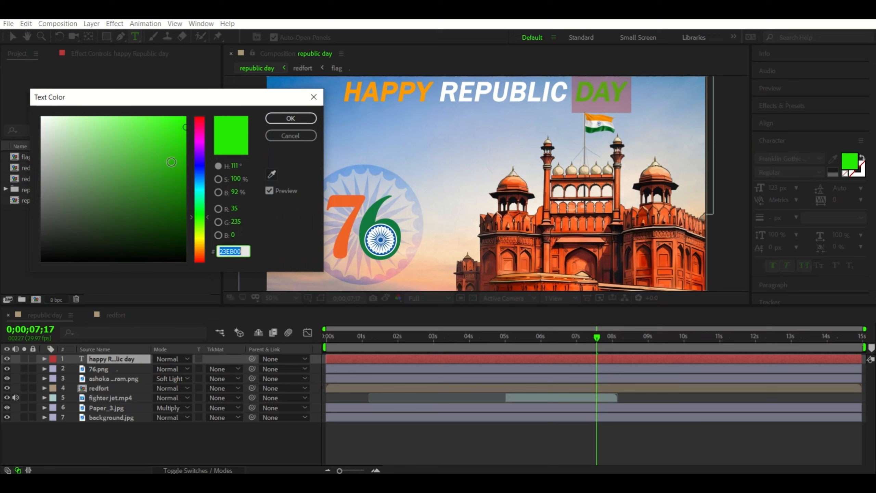
pyautogui.moveTo(172, 162)
pyautogui.mouseDown()
pyautogui.moveTo(161, 117)
pyautogui.moveTo(209, 127)
pyautogui.moveTo(204, 230)
pyautogui.moveTo(205, 216)
pyautogui.mouseUp()
pyautogui.moveTo(148, 139); pyautogui.dragTo(192, 126)
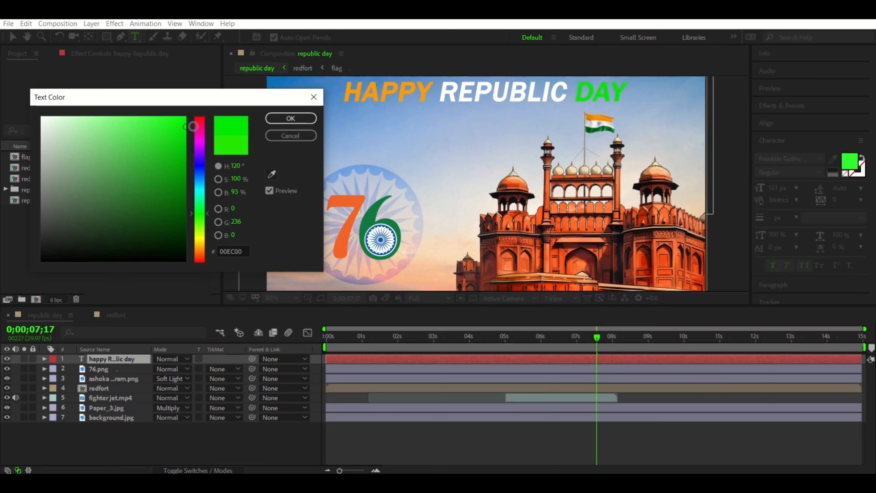
pyautogui.click(280, 121)
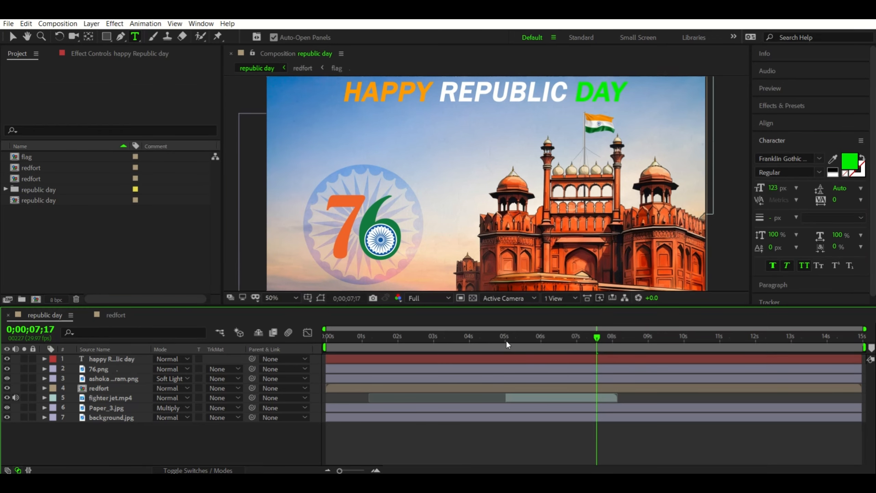
# Split the title layer at 0;00;08;10 and delete the earlier part so the title starts there
pyautogui.moveTo(508, 338); pyautogui.dragTo(624, 381)
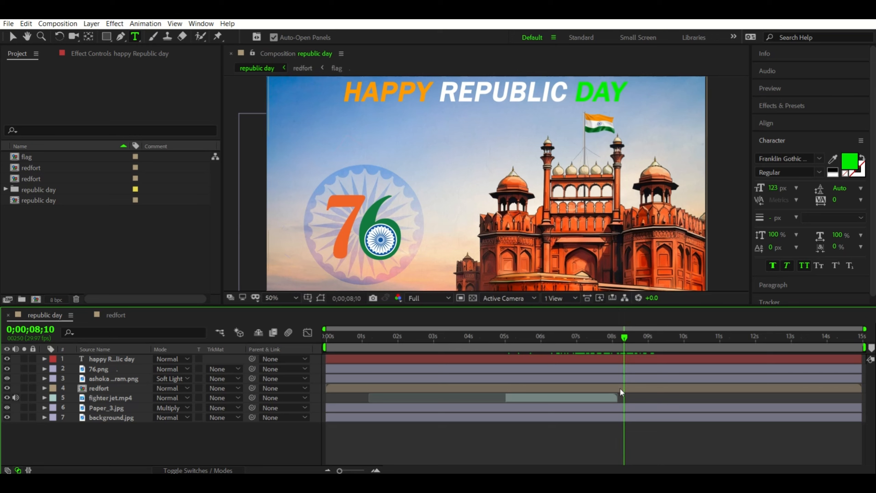
pyautogui.click(628, 359)
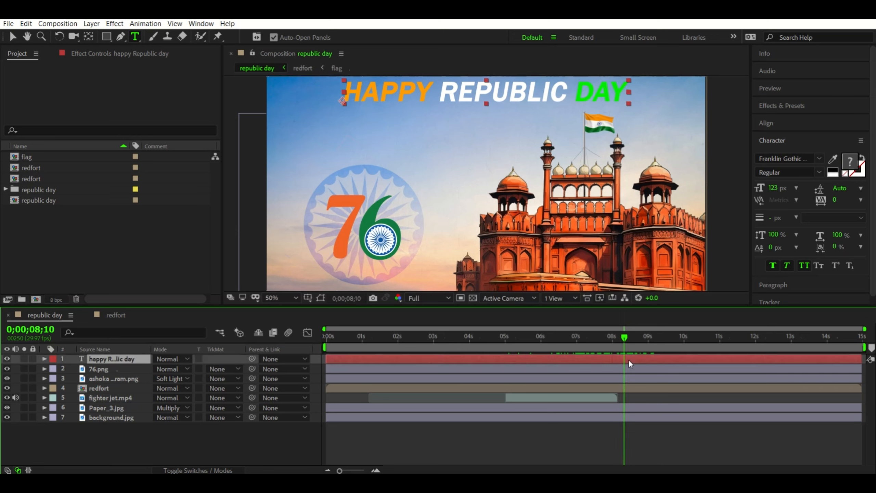
pyautogui.hotkey('ctrl', '[')
pyautogui.hotkey('ctrl', ']')
pyautogui.hotkey('ctrl', 'shift', 'd')
pyautogui.click(593, 369)
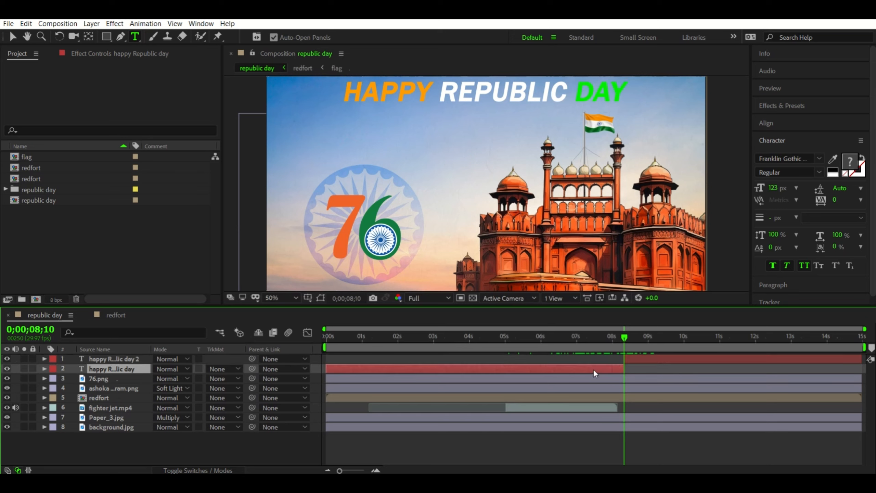
pyautogui.press('Delete')
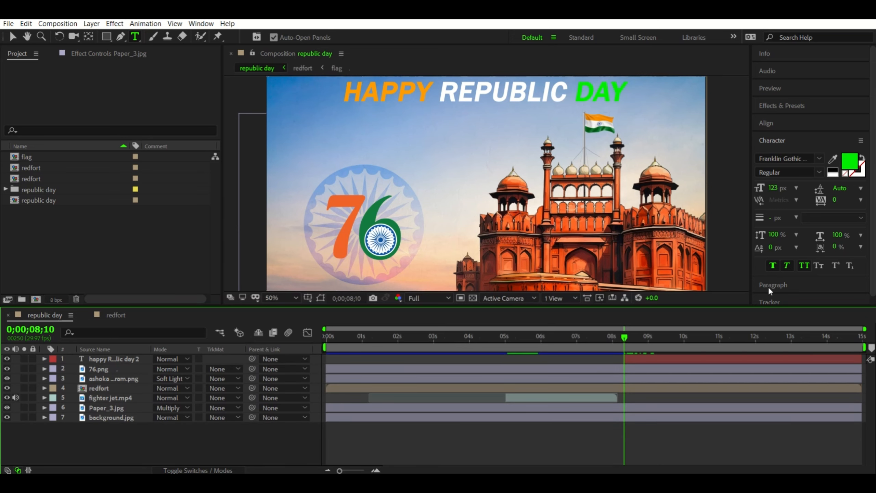
# Apply the Stretch In Each Word text preset to the title from 0;00;08;10 and preview the animation
pyautogui.click(798, 105)
pyautogui.click(798, 121)
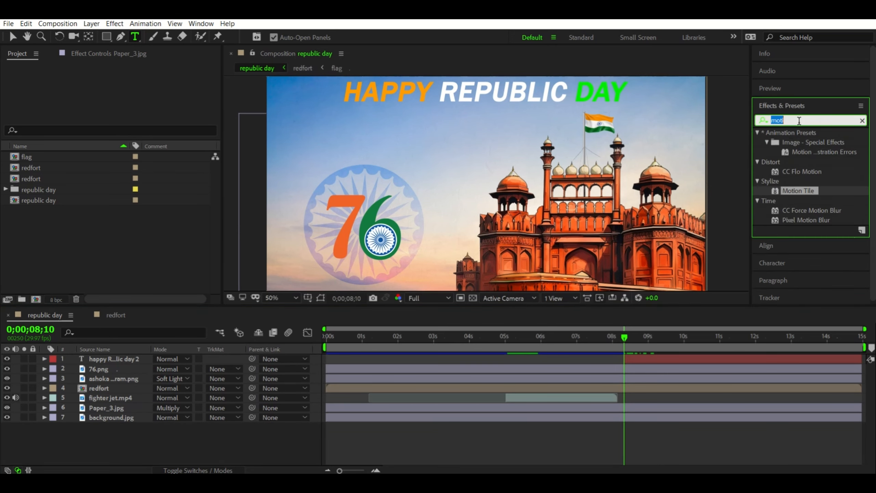
pyautogui.write('strect')
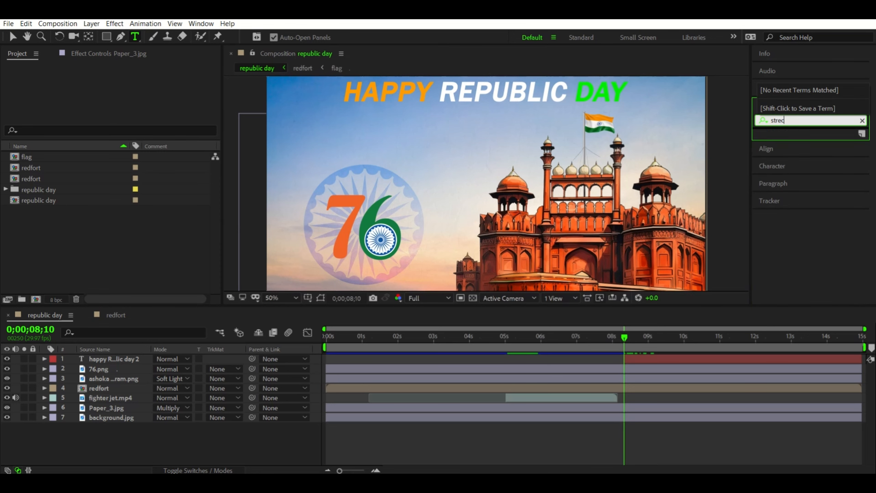
pyautogui.press('BackSpace')
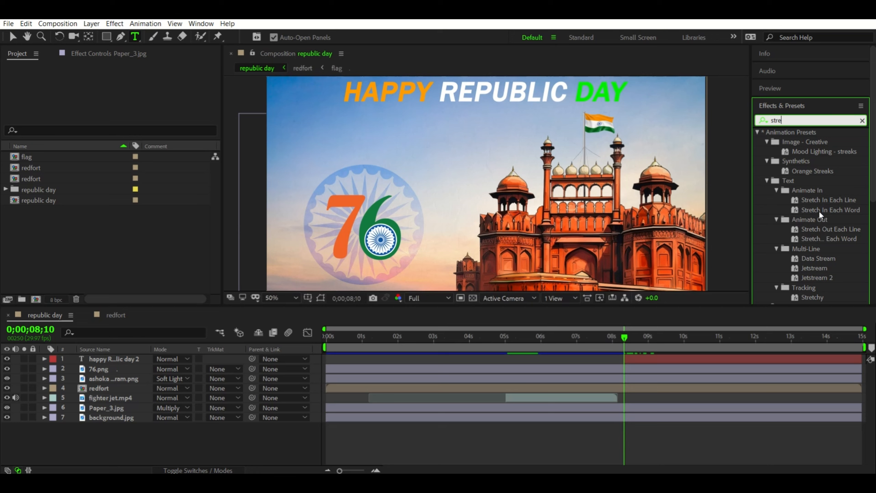
pyautogui.doubleClick(825, 209)
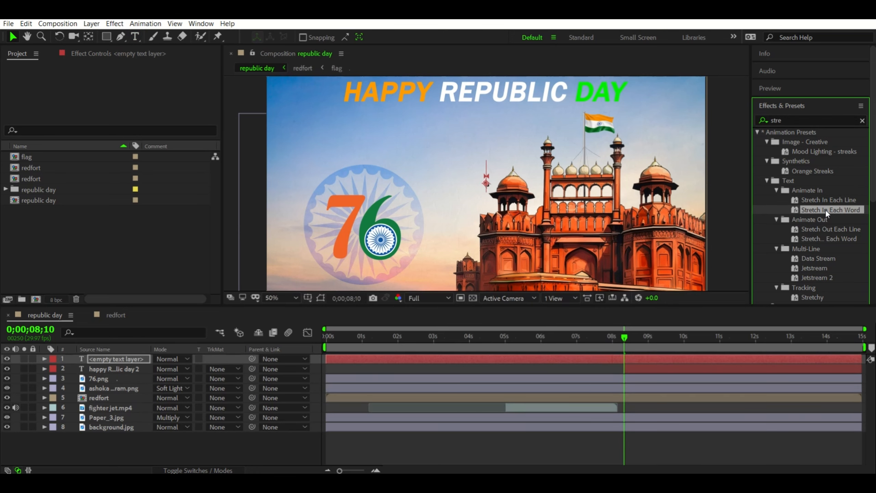
pyautogui.click(730, 359)
pyautogui.doubleClick(825, 209)
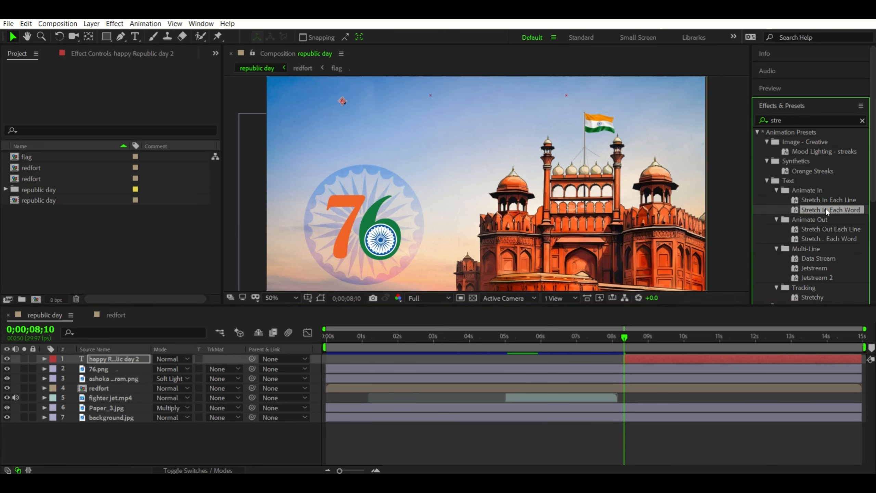
pyautogui.moveTo(826, 208); pyautogui.dragTo(654, 355)
pyautogui.press('space')
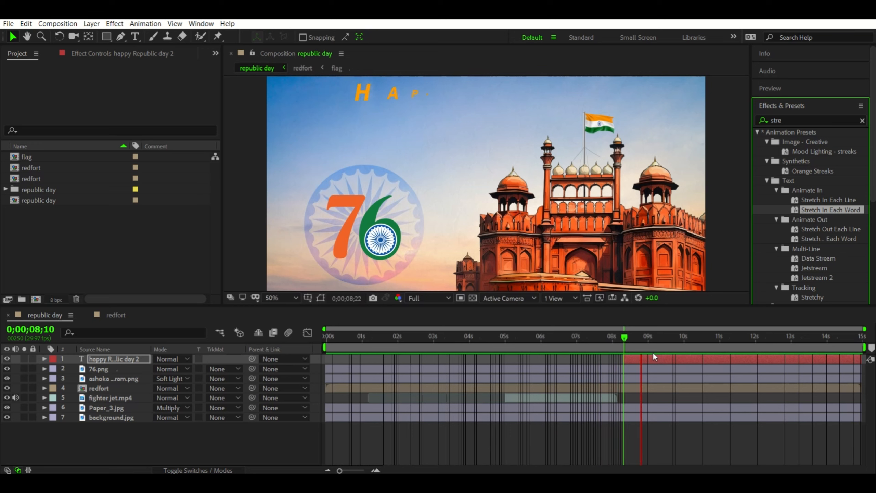
pyautogui.press('space')
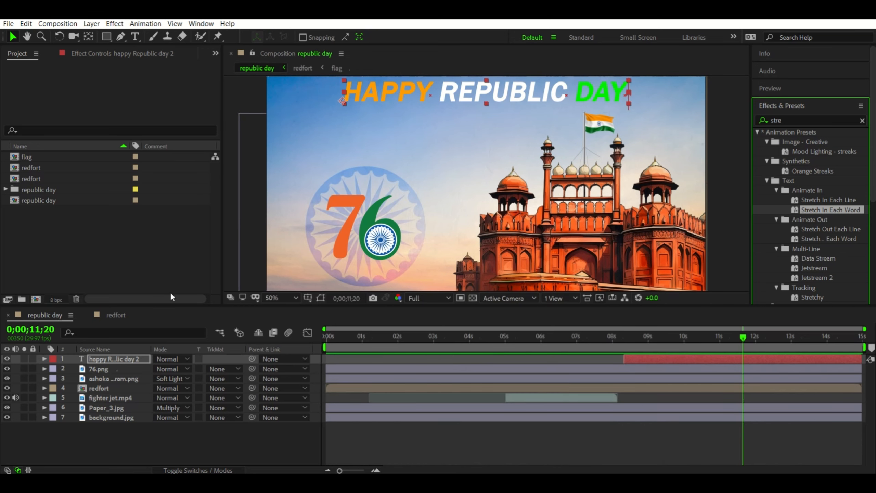
# Add 26 jan.png from the republic day folder to the composition as the topmost layer
pyautogui.click(60, 234)
pyautogui.click(6, 189)
pyautogui.scroll(-1, 51, 235)
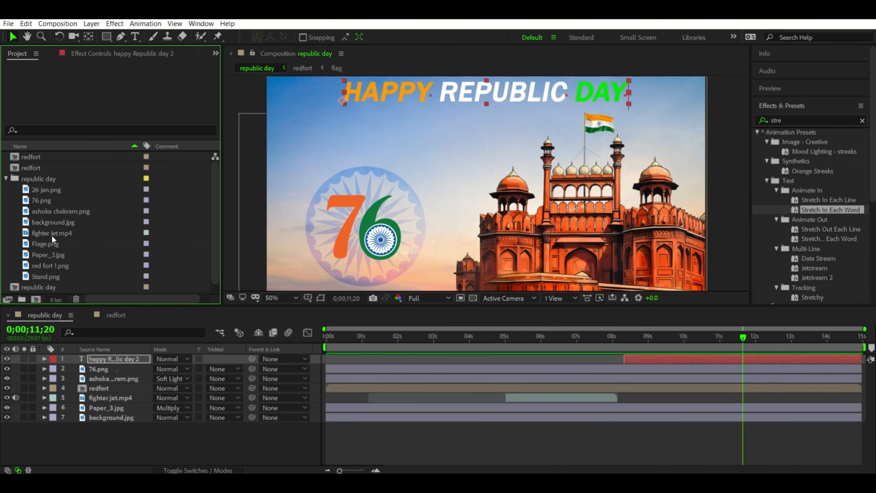
pyautogui.moveTo(64, 190); pyautogui.dragTo(106, 358)
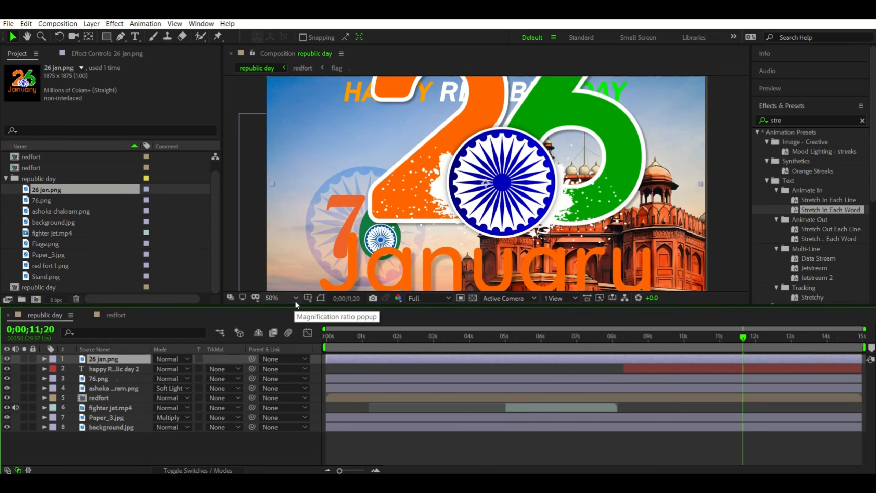
# Scale the 26 jan.png layer to 21% and place it beneath the title, beside the fort's domes
pyautogui.press('s')
pyautogui.moveTo(191, 369); pyautogui.dragTo(156, 372)
pyautogui.moveTo(503, 198); pyautogui.dragTo(493, 158)
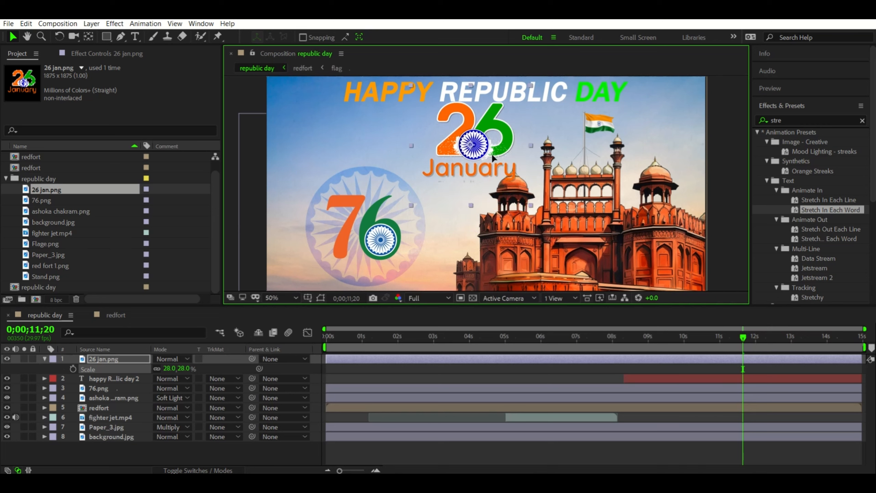
pyautogui.press('p')
pyautogui.moveTo(173, 377); pyautogui.dragTo(181, 371)
pyautogui.press('s')
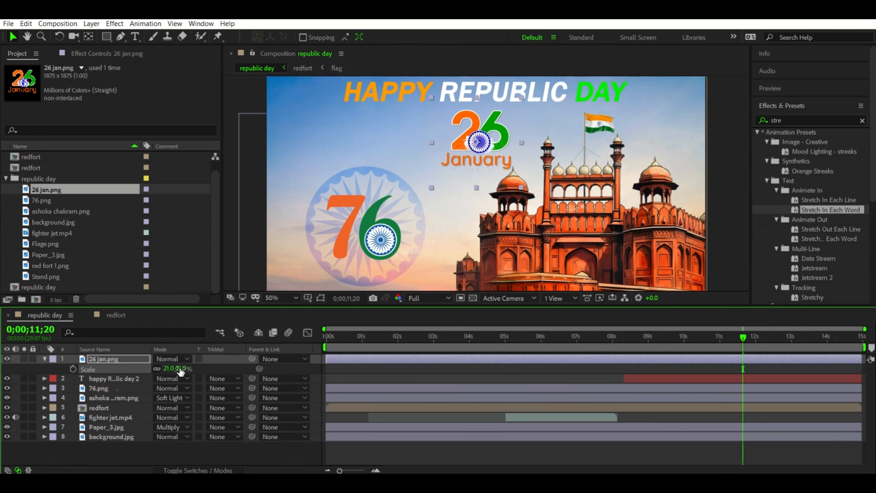
pyautogui.moveTo(500, 167); pyautogui.dragTo(481, 177)
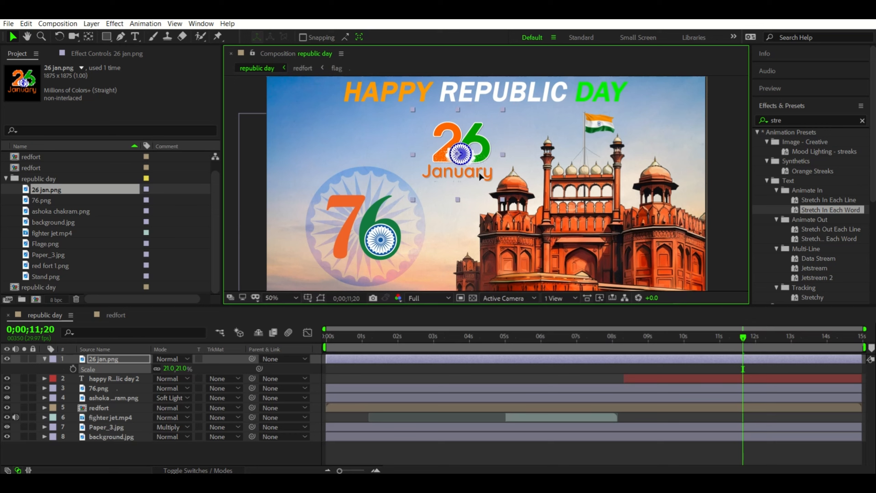
# Move the HAPPY REPUBLIC DAY title slightly down and return to the start of the timeline
pyautogui.click(650, 380)
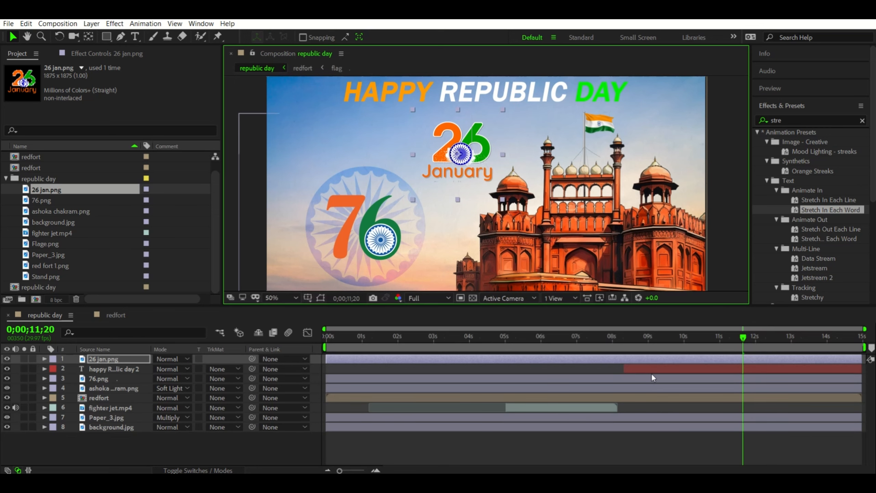
pyautogui.moveTo(522, 89); pyautogui.dragTo(519, 94)
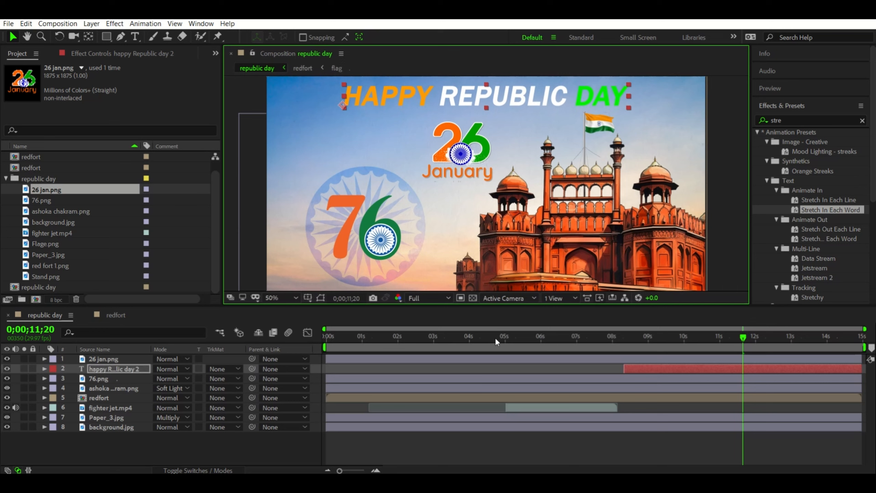
pyautogui.moveTo(493, 337); pyautogui.dragTo(61, 373)
# Keyframe the 26 jan.png opacity from 0% at 0;00;11;02 to 100% at 0;00;12;17 and preview the fade
pyautogui.moveTo(337, 342); pyautogui.dragTo(722, 348)
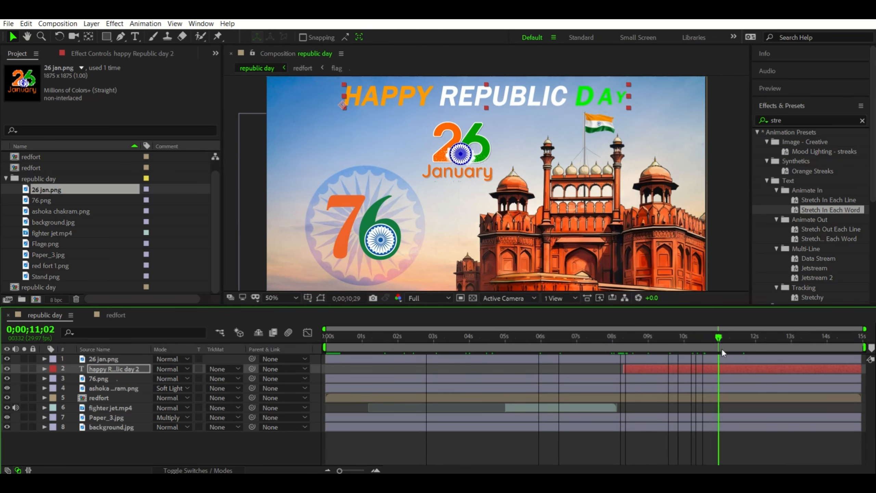
pyautogui.click(715, 360)
pyautogui.press('t')
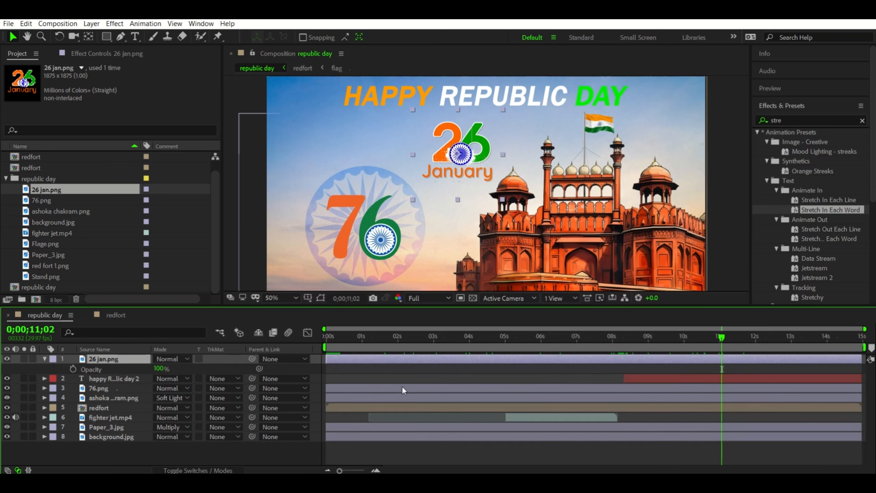
pyautogui.moveTo(158, 369); pyautogui.dragTo(76, 377)
pyautogui.click(73, 369)
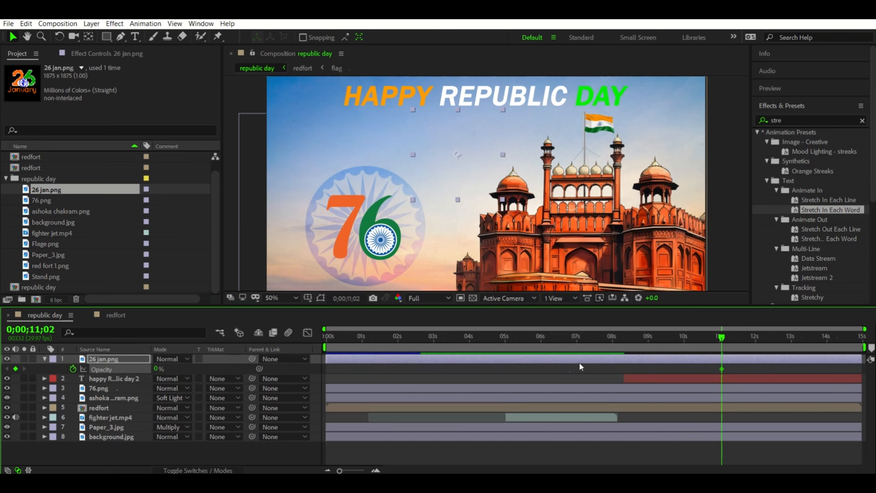
pyautogui.click(757, 345)
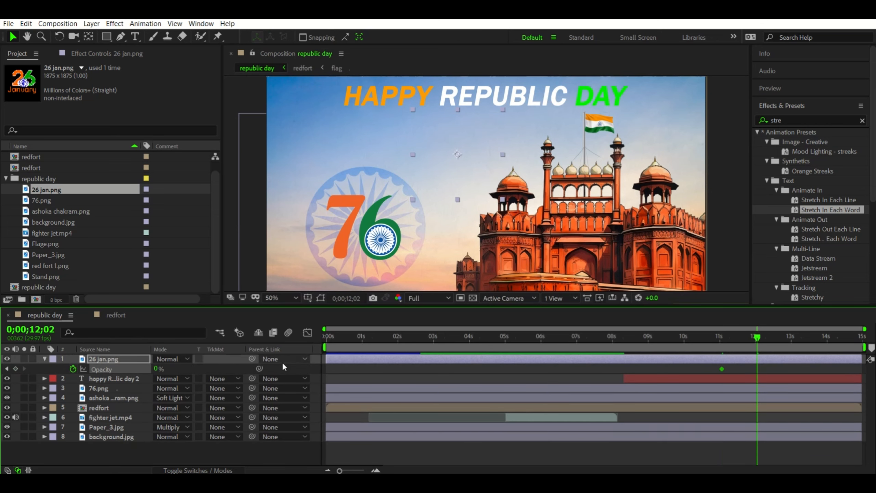
pyautogui.press('space')
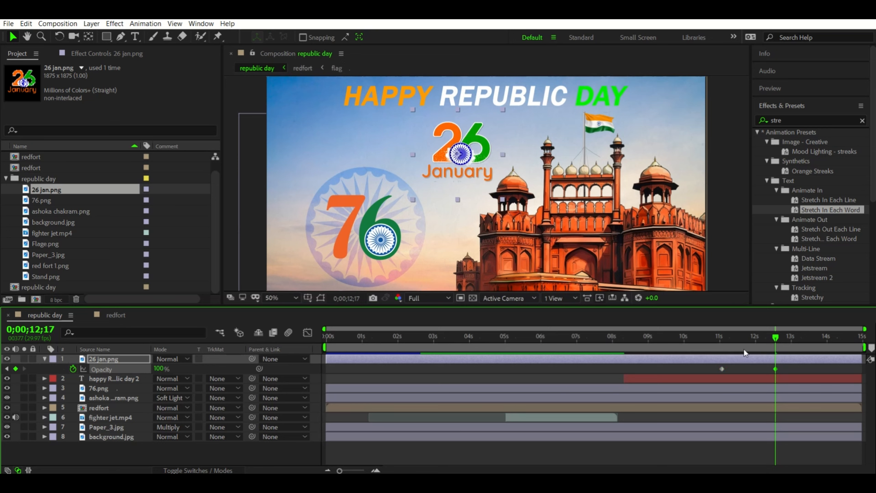
pyautogui.click(711, 350)
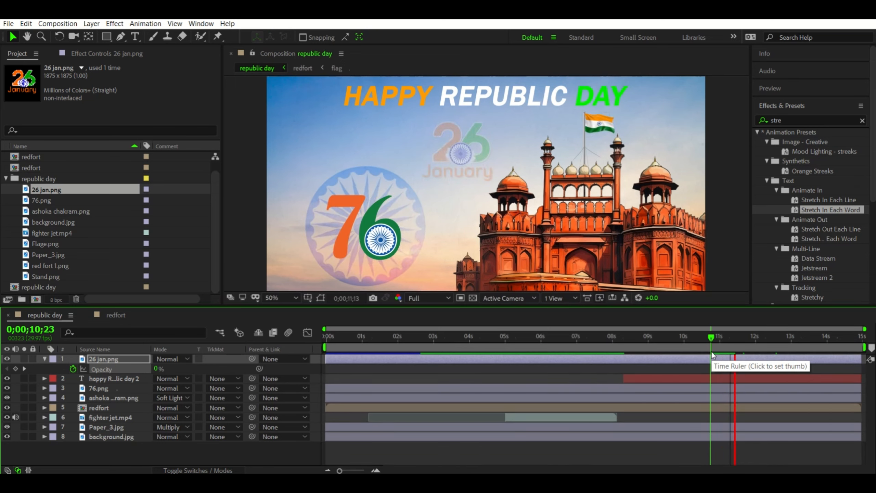
# Shorten the 26 jan.png fade to end at about 0;00;12;00, easy ease both opacity keyframes and steepen their curve into an S shape
pyautogui.moveTo(775, 369); pyautogui.dragTo(719, 371)
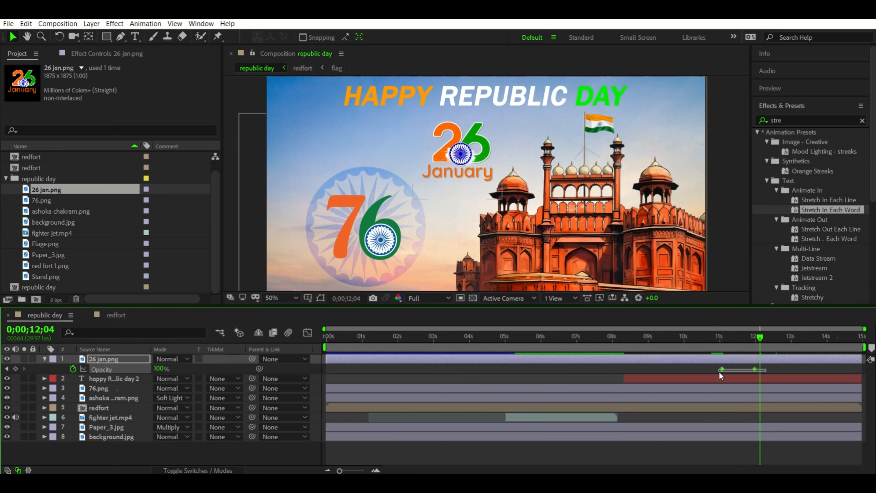
pyautogui.press('F9')
pyautogui.hotkey('shift', 'F3')
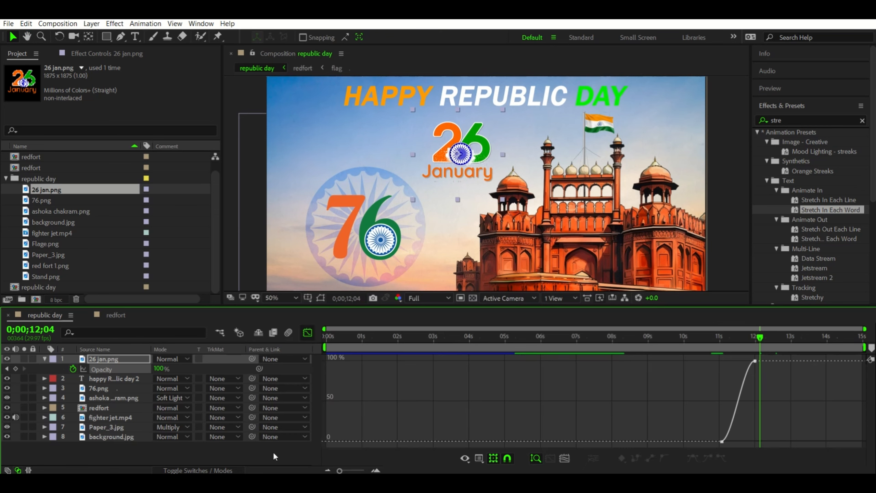
pyautogui.click(750, 364)
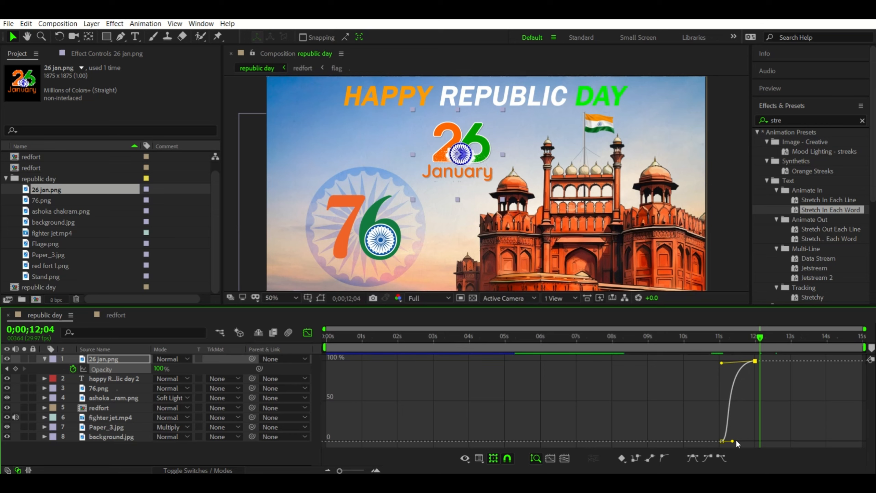
pyautogui.moveTo(732, 441); pyautogui.dragTo(755, 442)
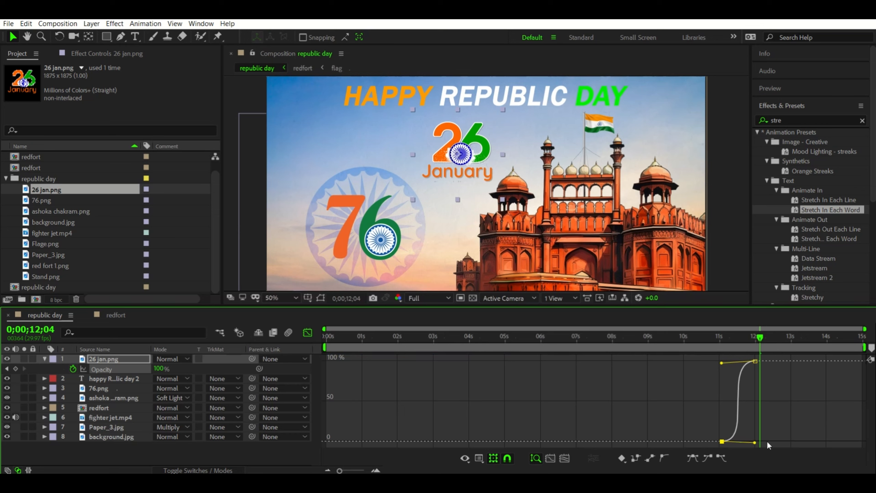
pyautogui.hotkey('shift', 'F3')
# Preview the 26 January fade-in from 0;00;10;07 and play the whole composition from the beginning
pyautogui.click(692, 347)
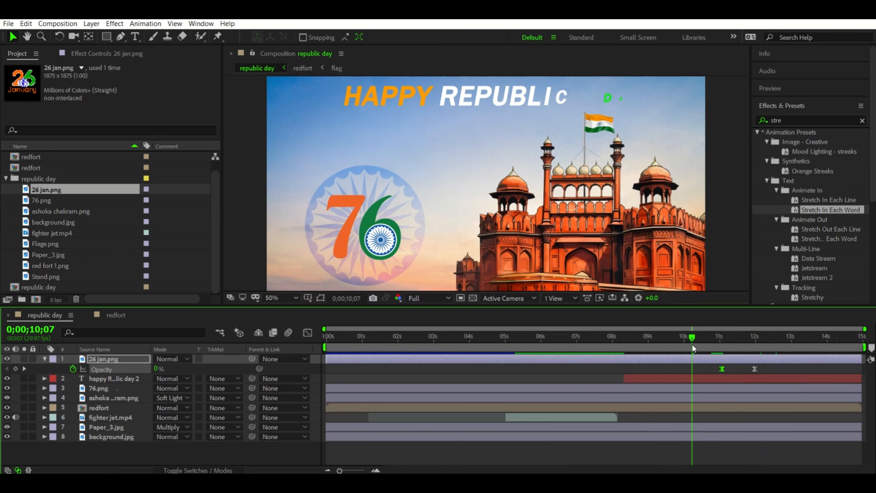
pyautogui.press('space')
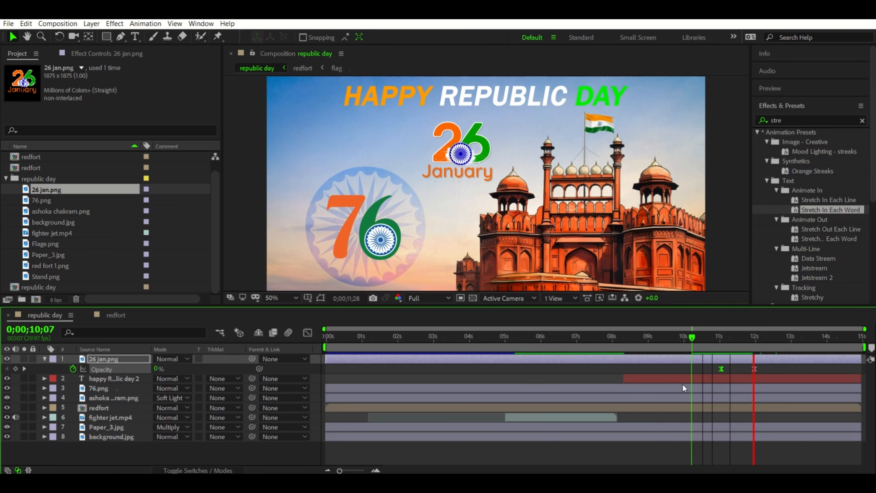
pyautogui.press('space')
pyautogui.scroll(-2, 587, 219)
pyautogui.moveTo(766, 338); pyautogui.dragTo(30, 337)
pyautogui.press('space')
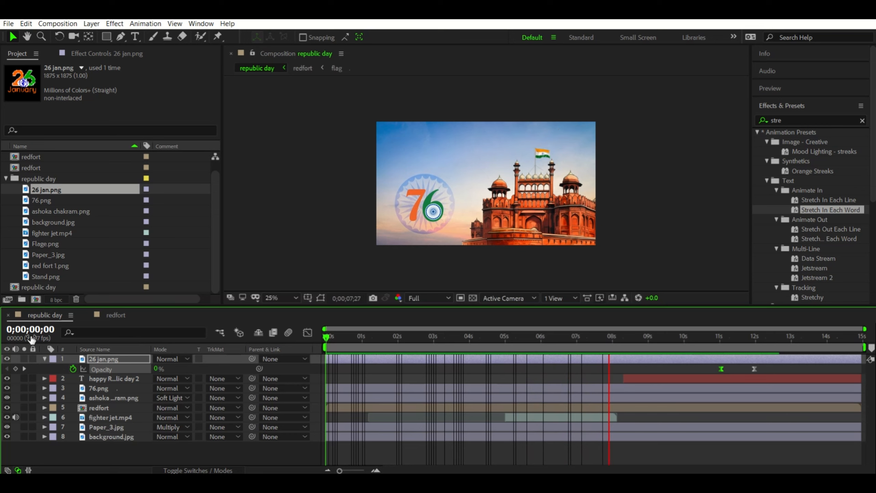
pyautogui.press('space')
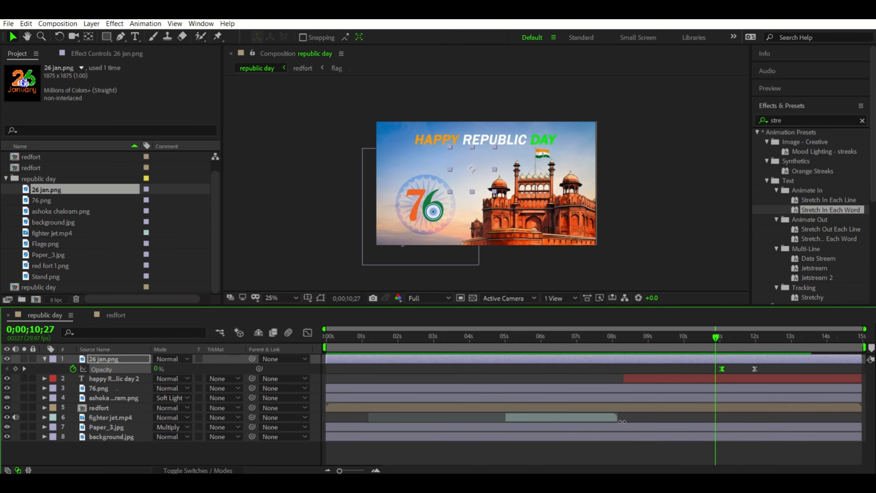
# Select the fighter jet.mp4 layer and review its flight, moving the current time back to 0;00;04;23
pyautogui.click(601, 421)
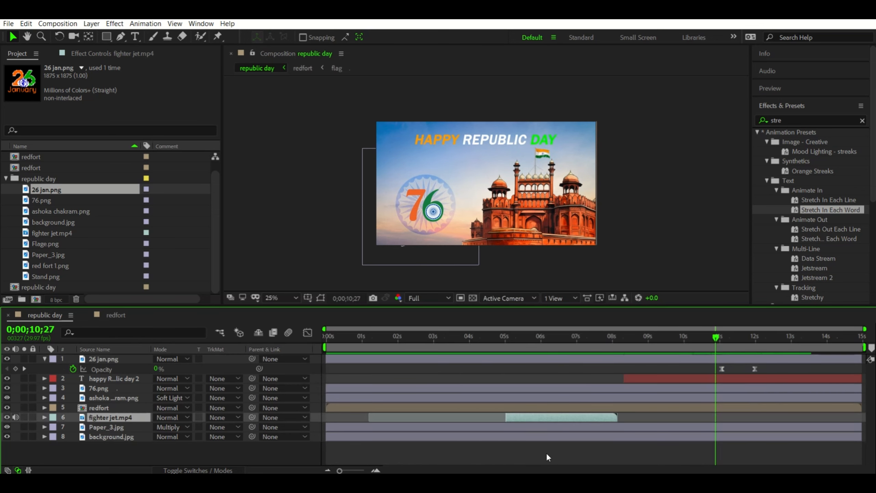
pyautogui.click(584, 336)
pyautogui.click(569, 136)
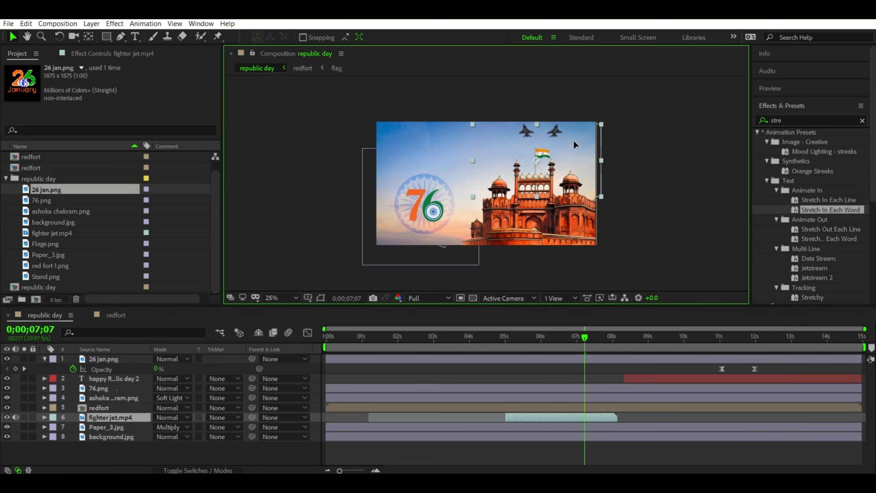
pyautogui.moveTo(576, 343); pyautogui.dragTo(497, 343)
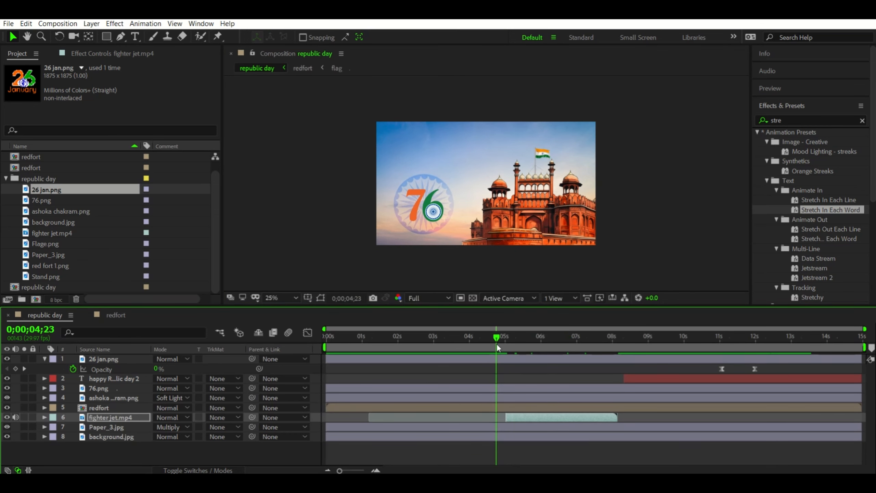